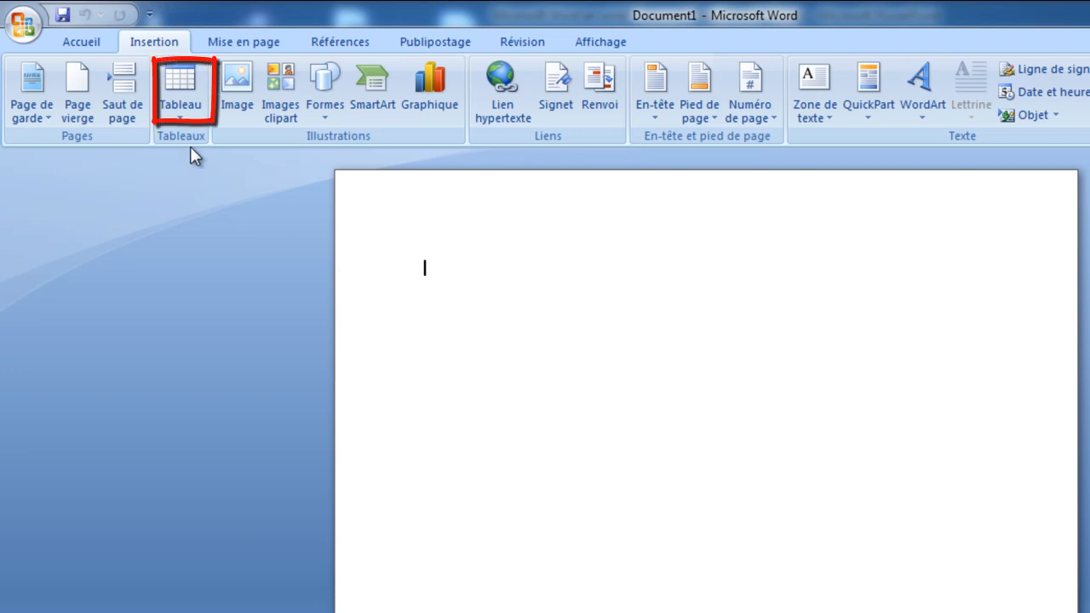
# Insert a table of two columns and five rows and apply the predefined blue style with a solid header and banded rows
pyautogui.click(182, 111)
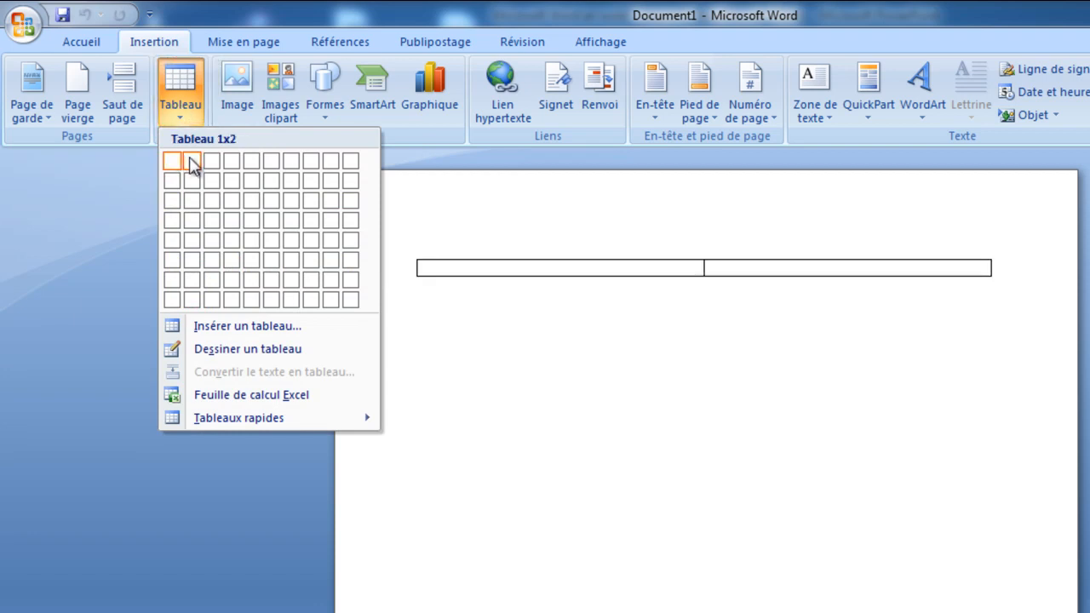
pyautogui.click(191, 243)
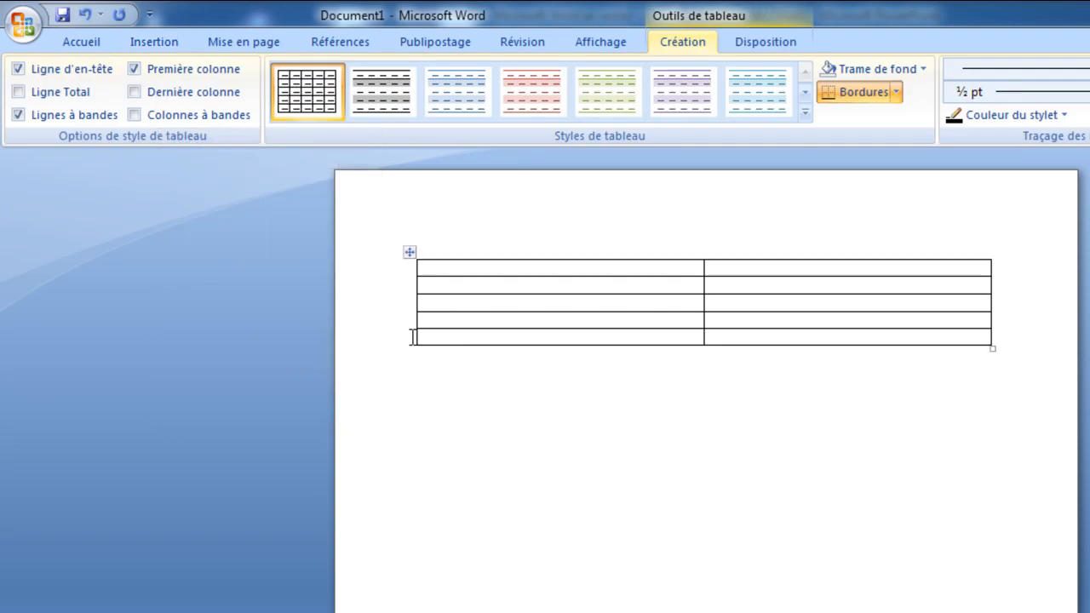
pyautogui.click(408, 254)
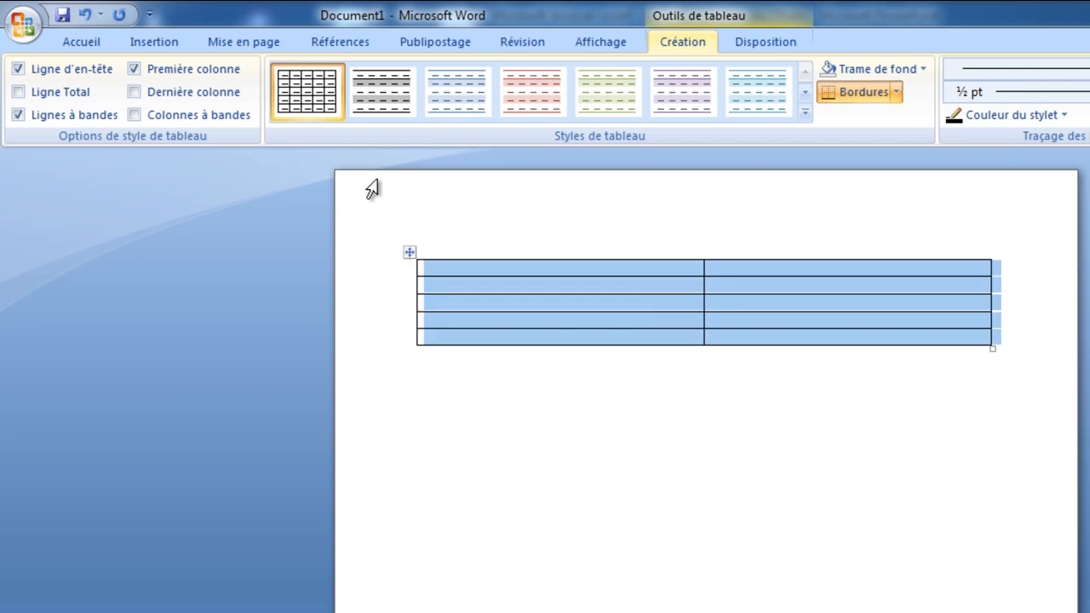
pyautogui.click(805, 111)
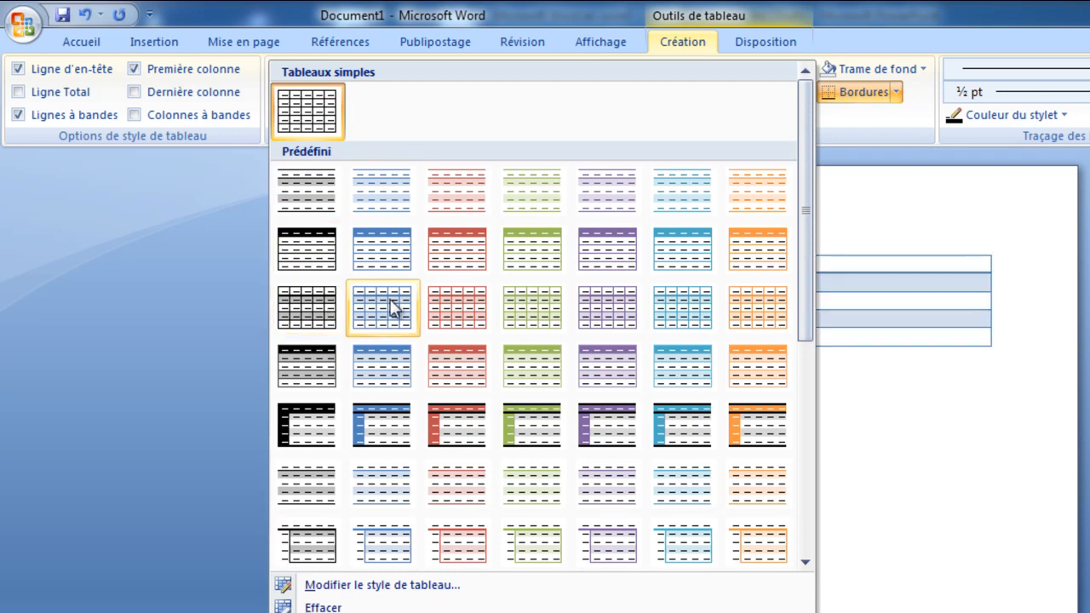
pyautogui.click(380, 364)
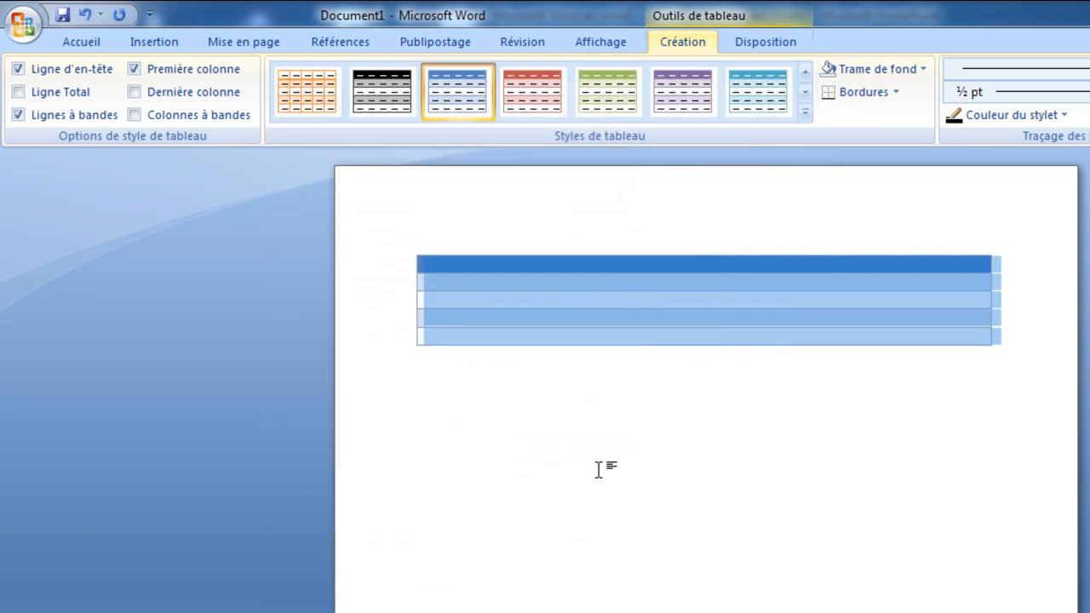
pyautogui.click(599, 468)
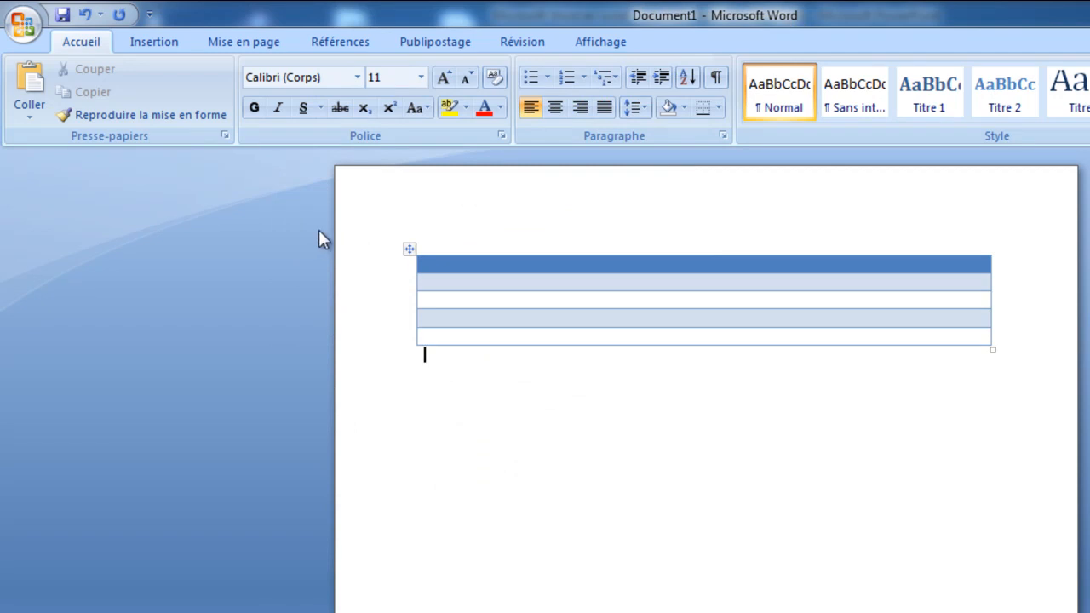
# Undo the table's style and its insertion to empty the page
pyautogui.click(86, 16)
pyautogui.click(86, 15)
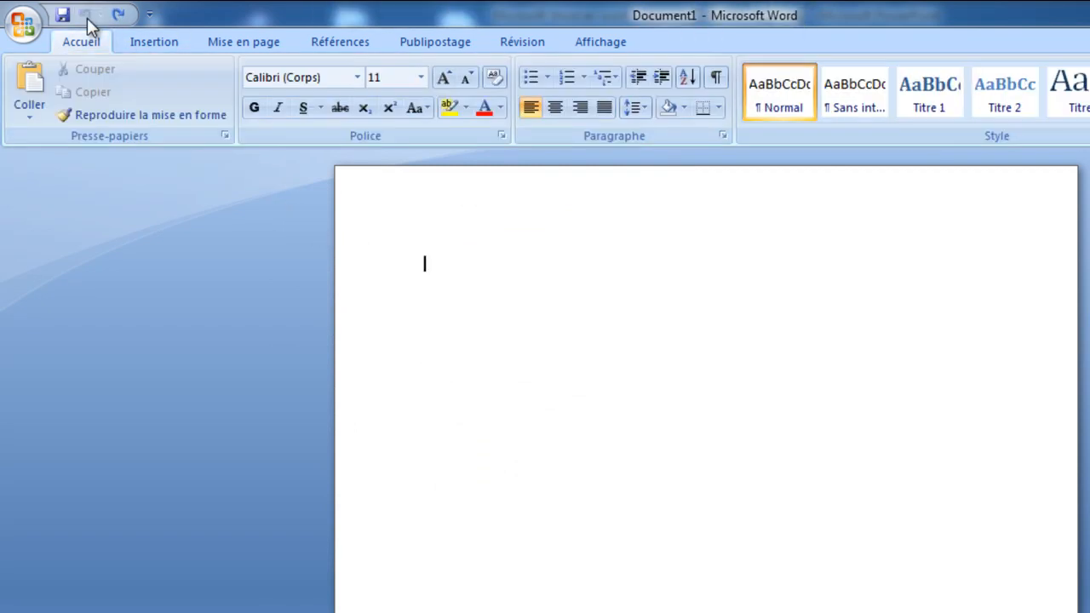
# Insert the picture "clavier" from the Images library into the document
pyautogui.click(153, 42)
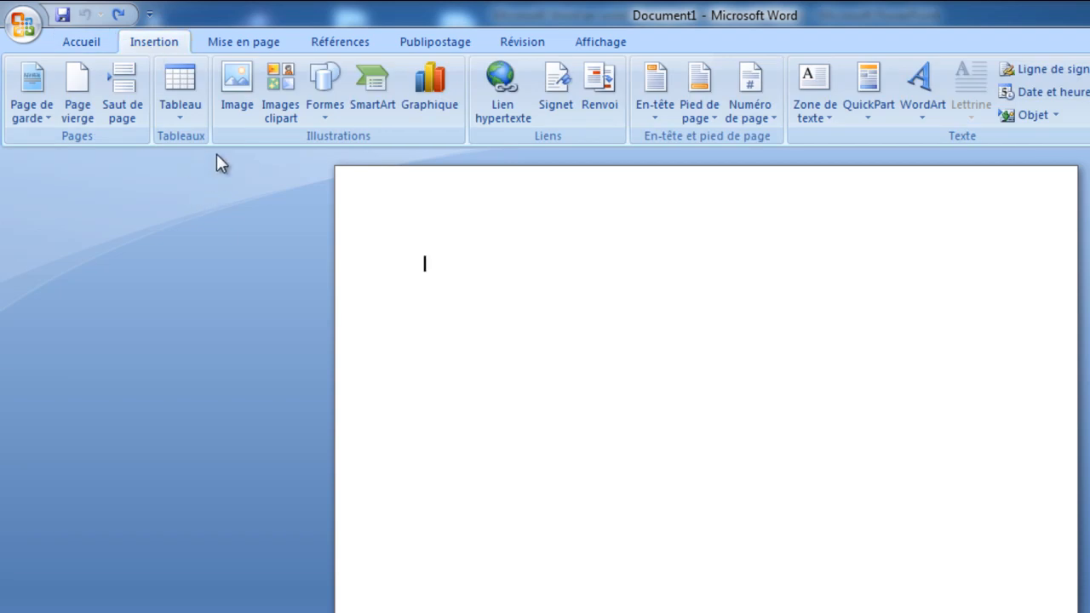
pyautogui.click(236, 102)
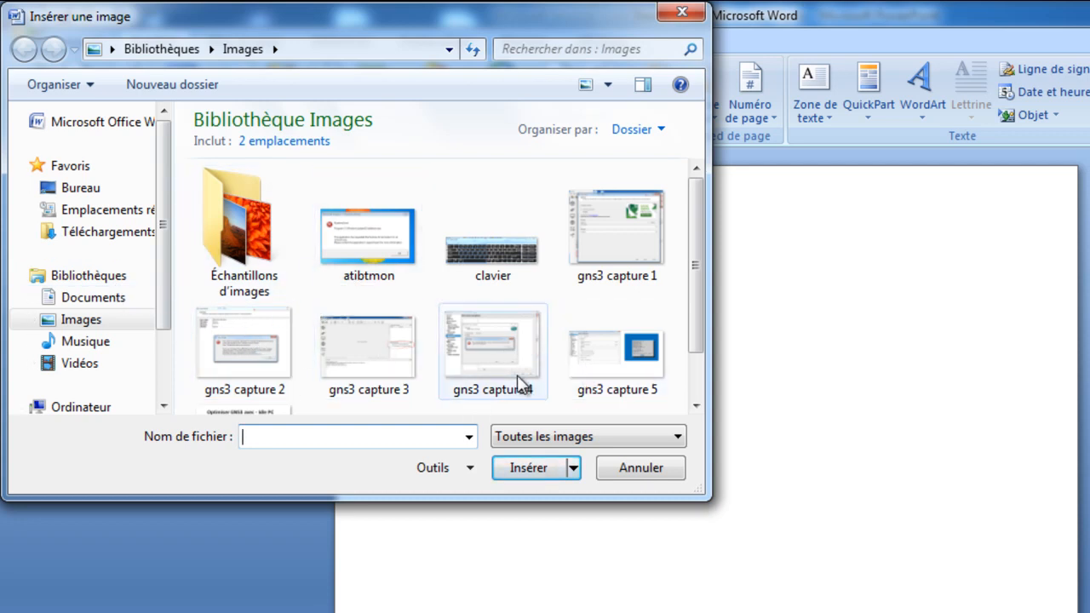
pyautogui.click(503, 247)
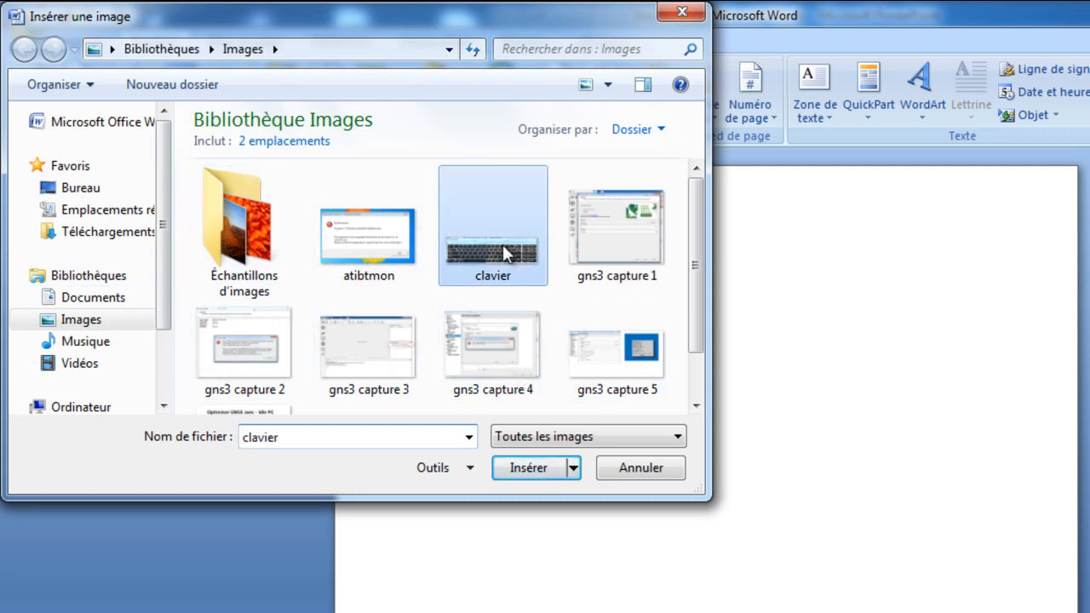
pyautogui.click(529, 469)
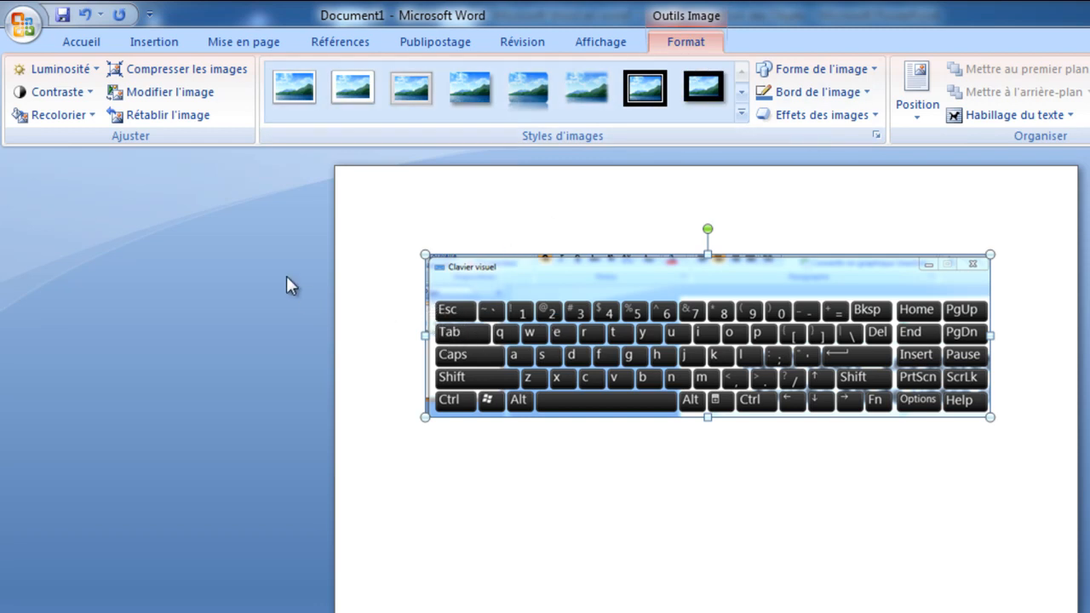
# Set the keyboard picture's brightness to +40 % and preview its contrast options without applying one
pyautogui.click(96, 69)
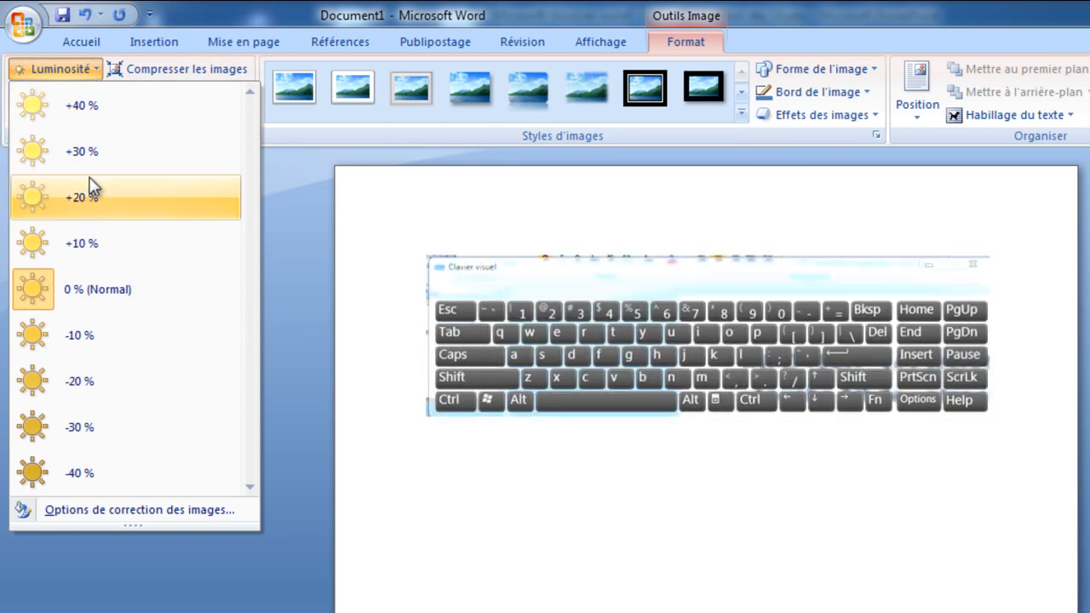
pyautogui.click(86, 107)
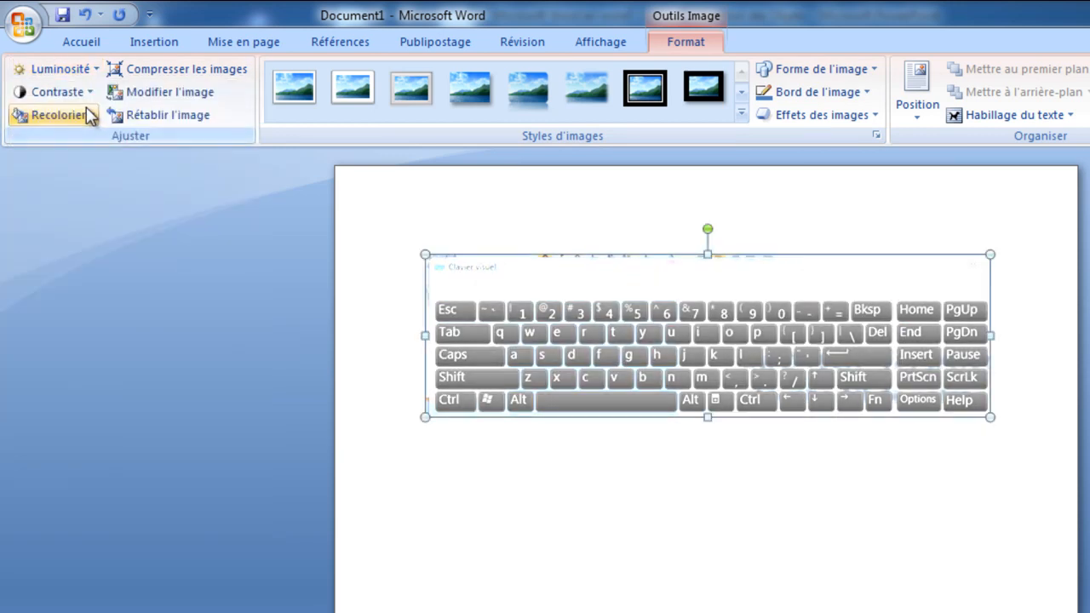
pyautogui.click(87, 94)
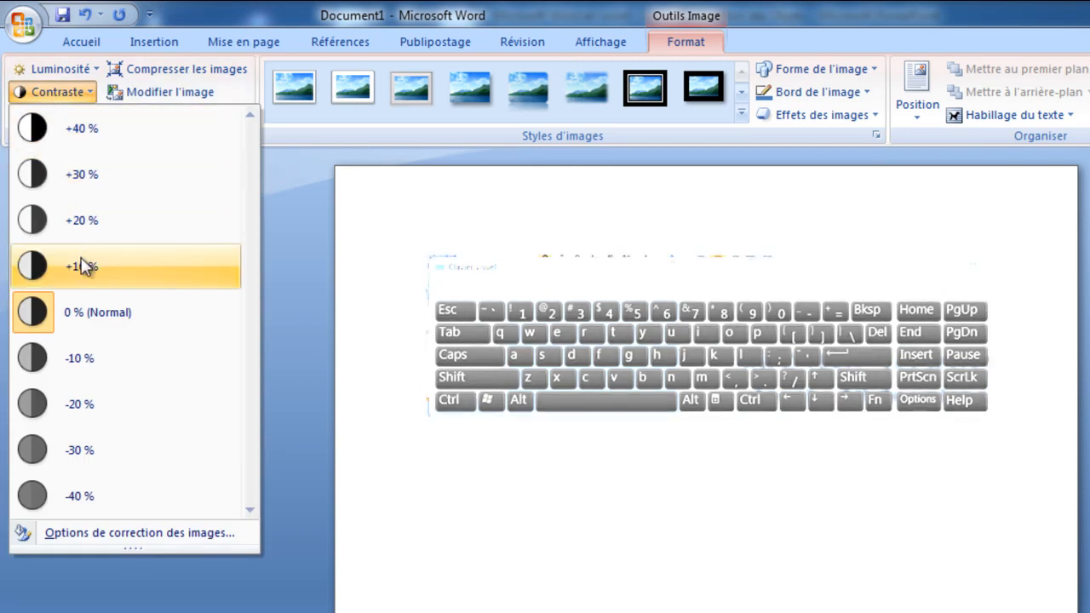
pyautogui.click(339, 260)
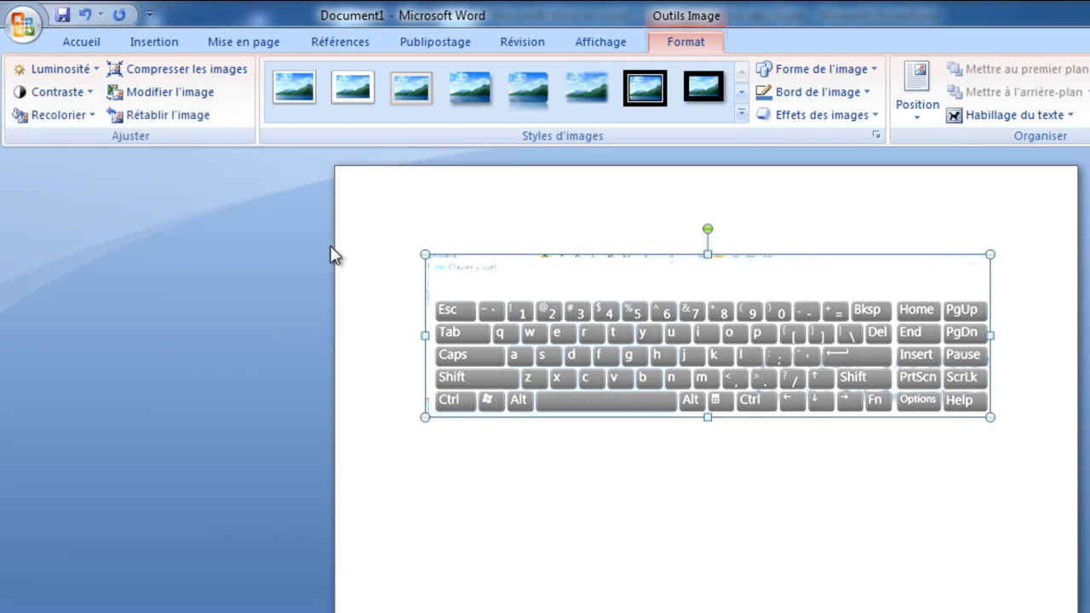
# Try the transparent colour option among the keyboard picture's recolouring choices, and reset the picture to its original formatting
pyautogui.click(91, 120)
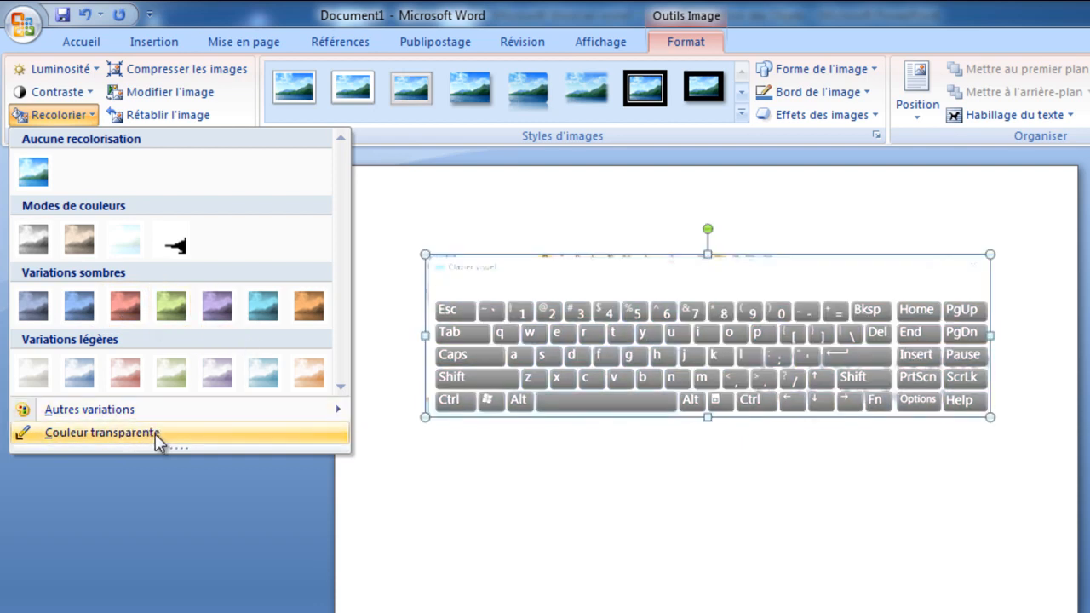
pyautogui.click(155, 433)
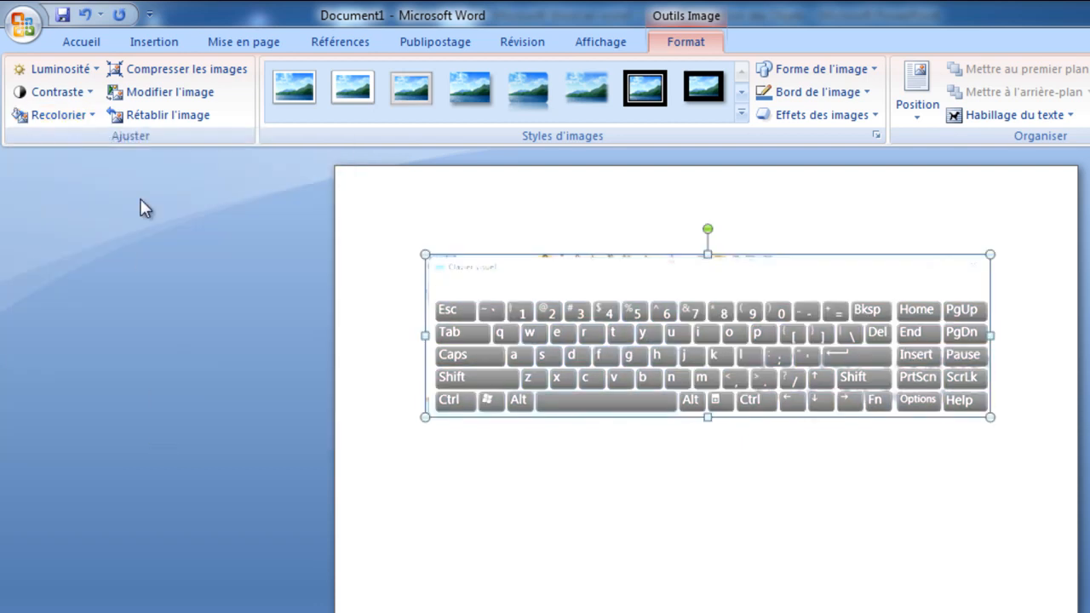
pyautogui.click(90, 116)
pyautogui.moveTo(150, 417)
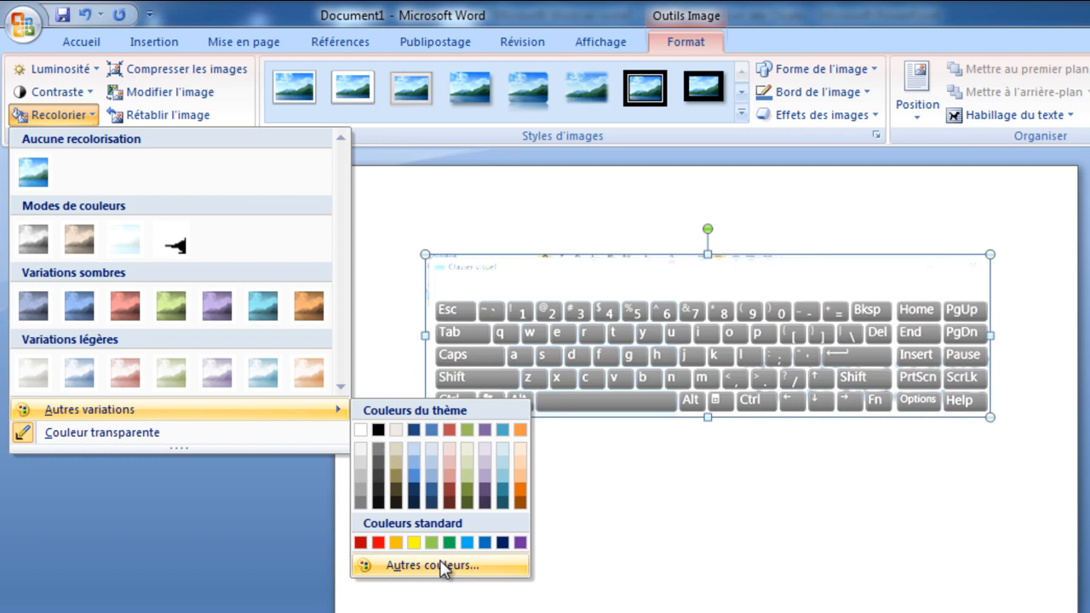
pyautogui.click(360, 228)
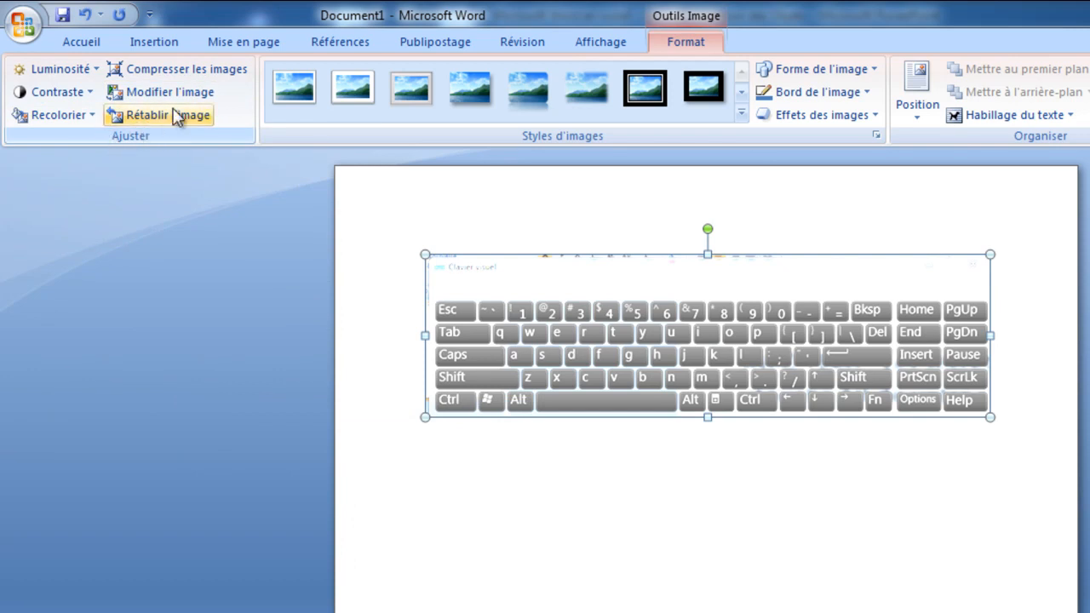
pyautogui.click(179, 117)
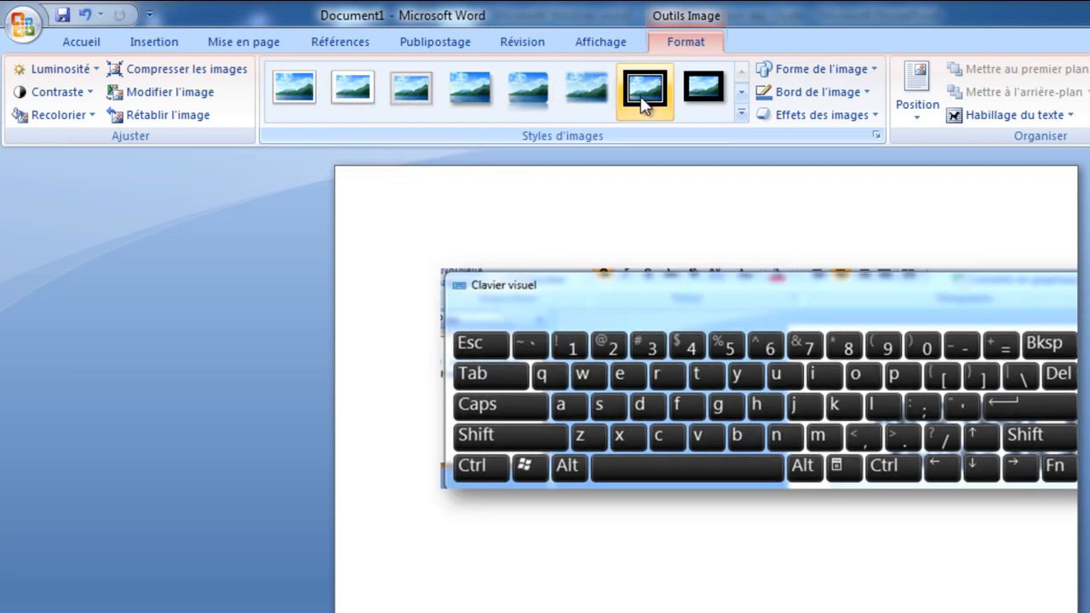
# Look through the full gallery of picture styles for the keyboard picture
pyautogui.click(741, 113)
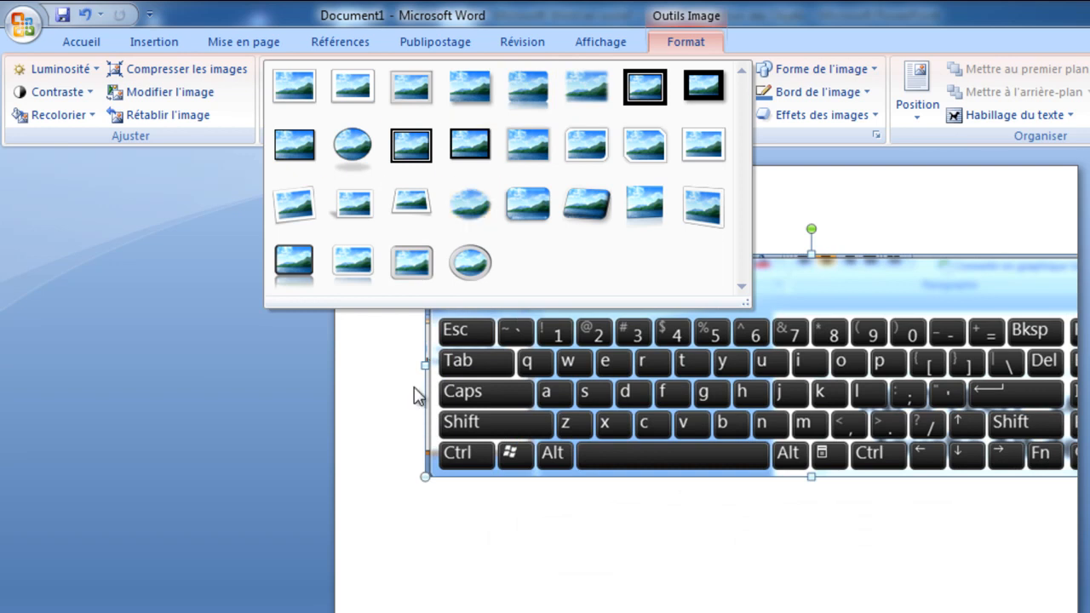
pyautogui.click(377, 456)
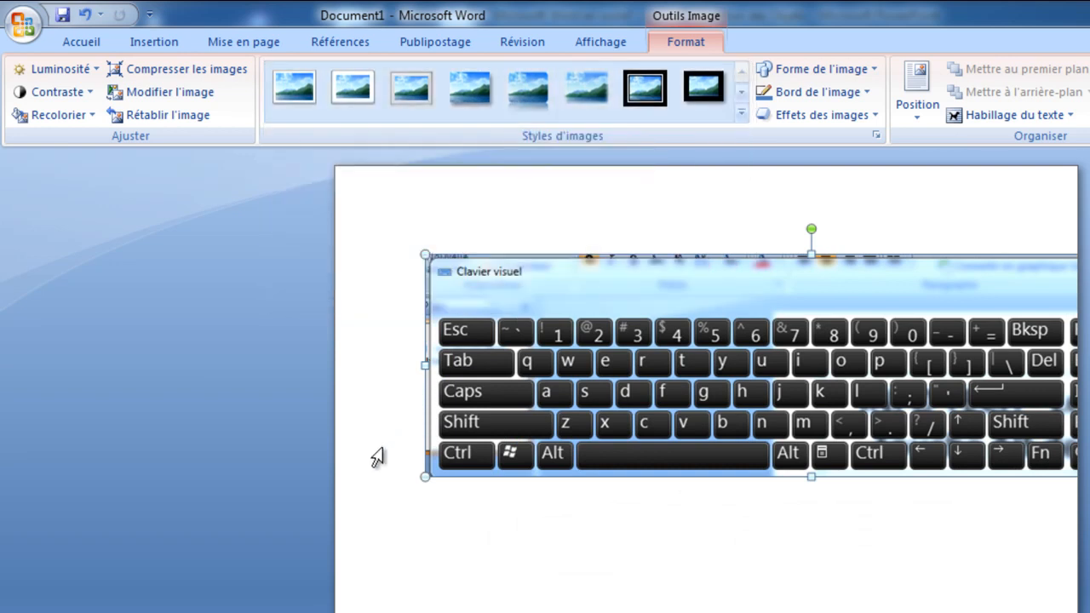
# Change the keyboard picture's shape to a triangle and replace that with an up block arrow
pyautogui.click(875, 70)
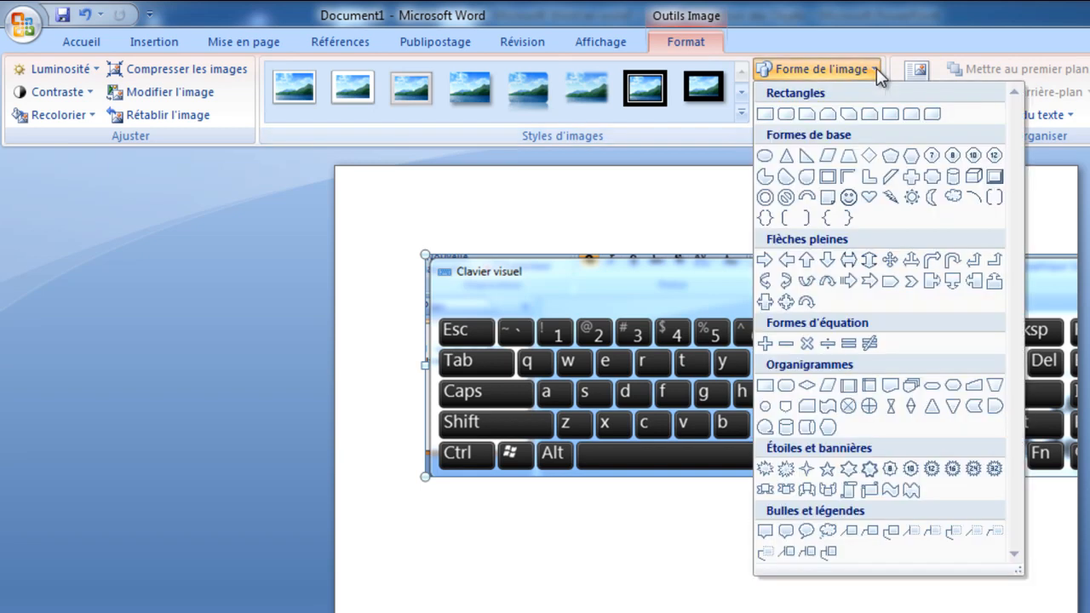
pyautogui.click(786, 156)
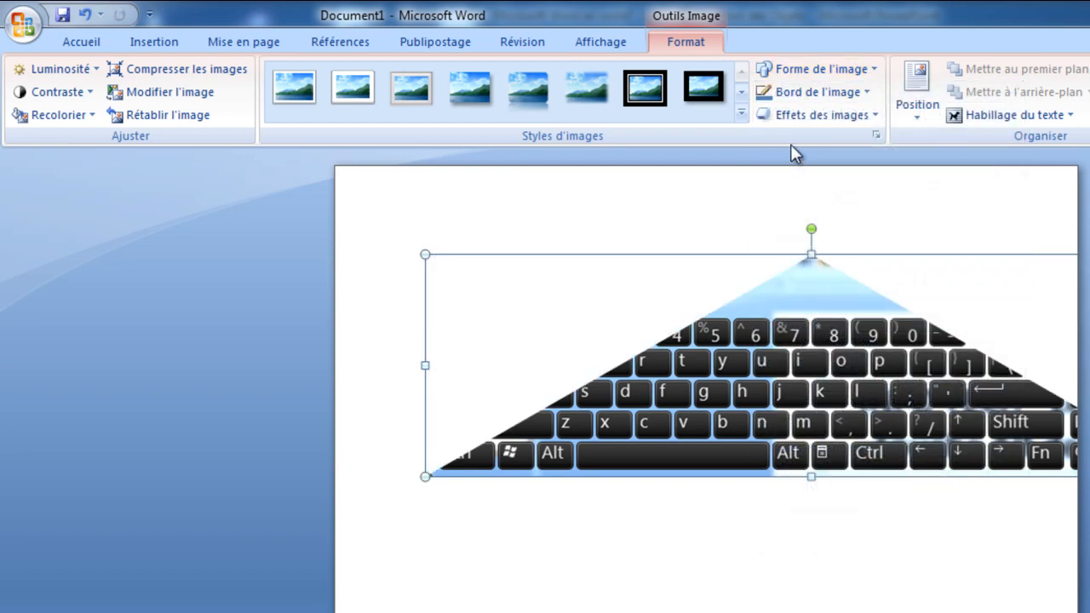
pyautogui.click(873, 70)
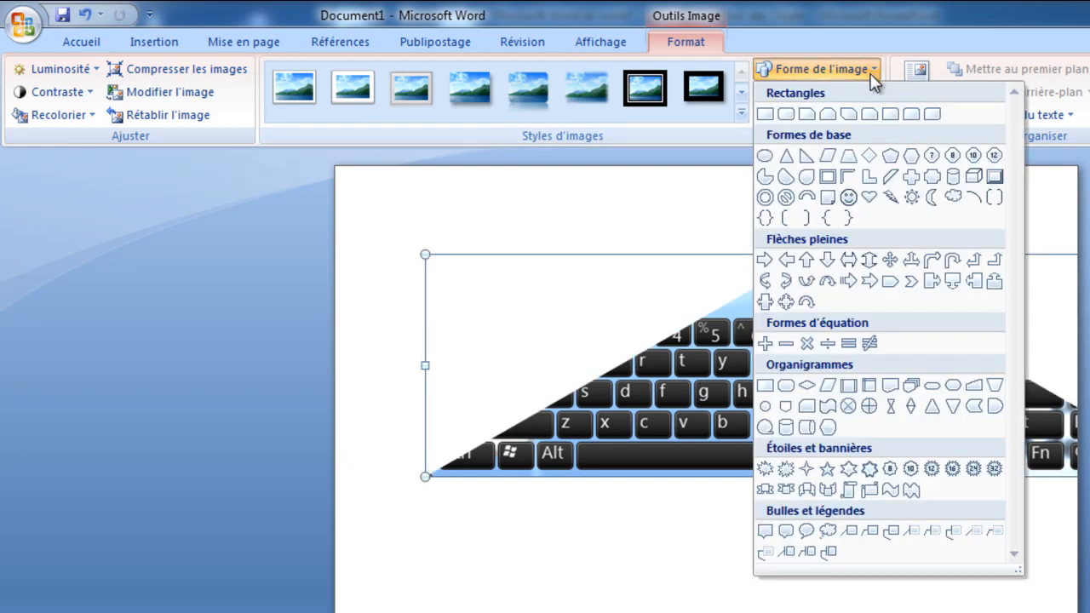
pyautogui.click(806, 260)
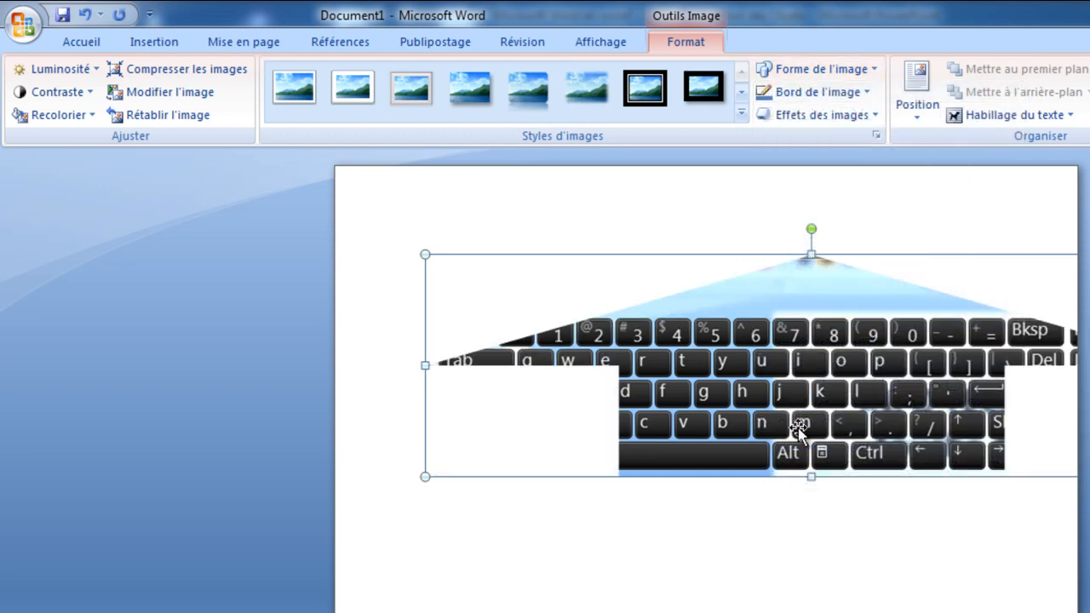
# Give the arrow-shaped keyboard picture a standard red outline and a predefined effect with a tilted 3D look
pyautogui.click(868, 94)
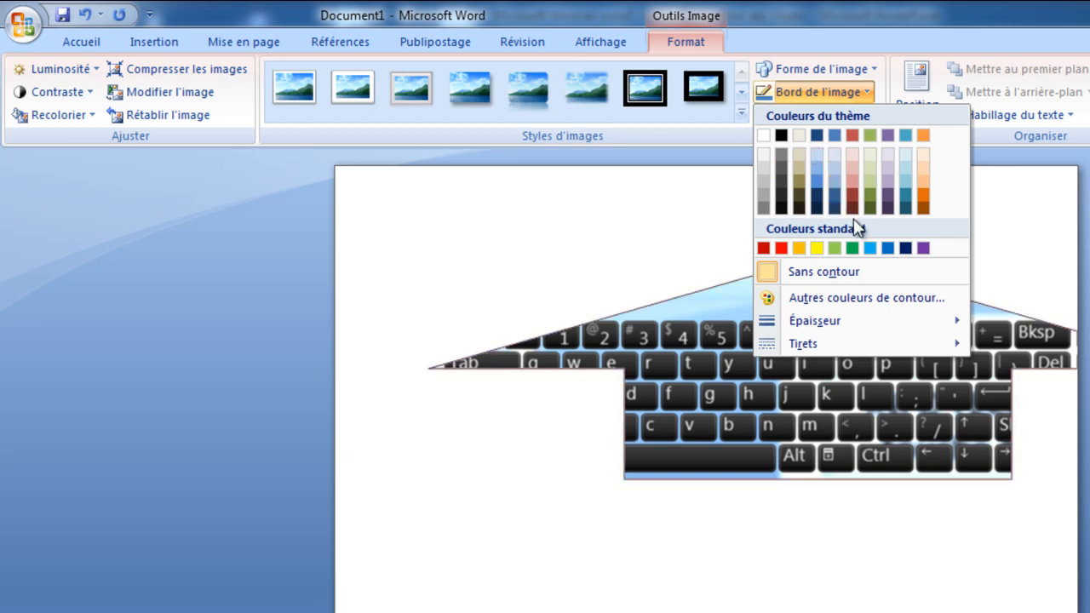
pyautogui.click(777, 247)
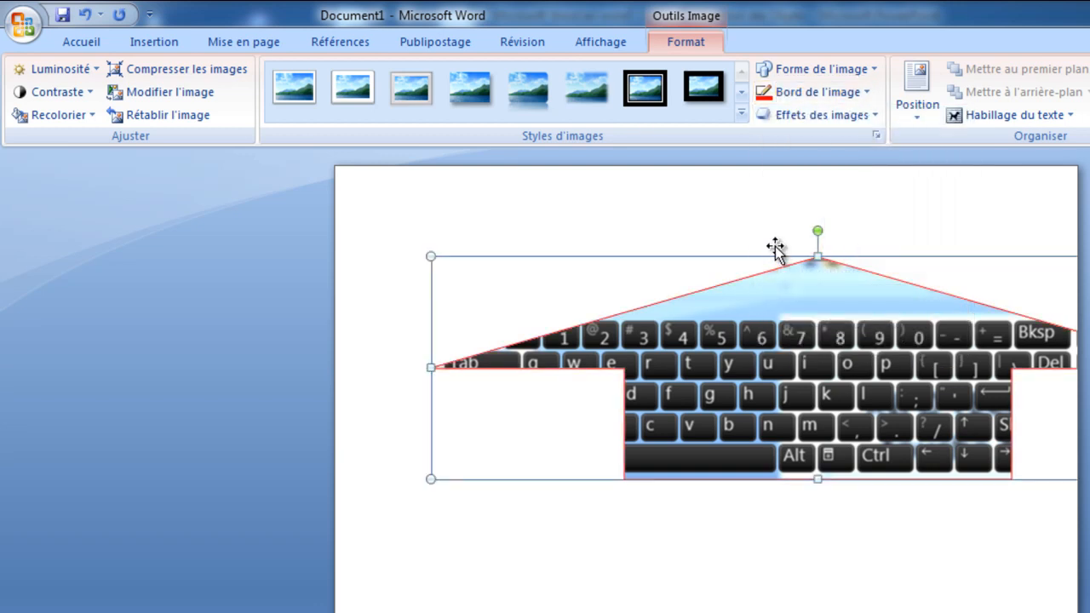
pyautogui.click(867, 121)
pyautogui.moveTo(857, 149)
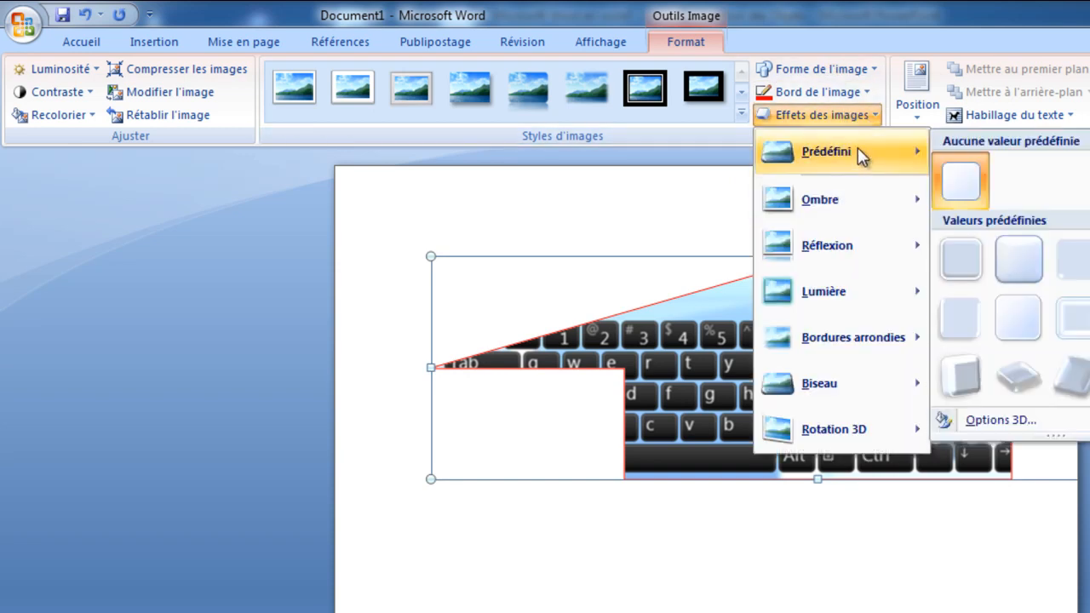
pyautogui.click(962, 381)
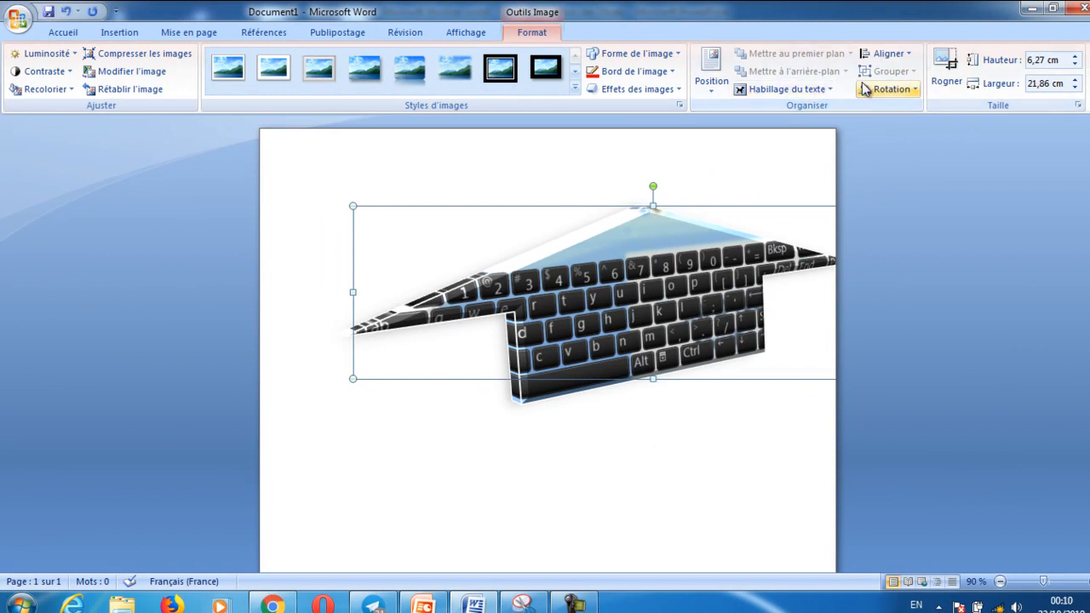
# View the picture's rotation options and undo all the picture edits together with its insertion
pyautogui.click(915, 90)
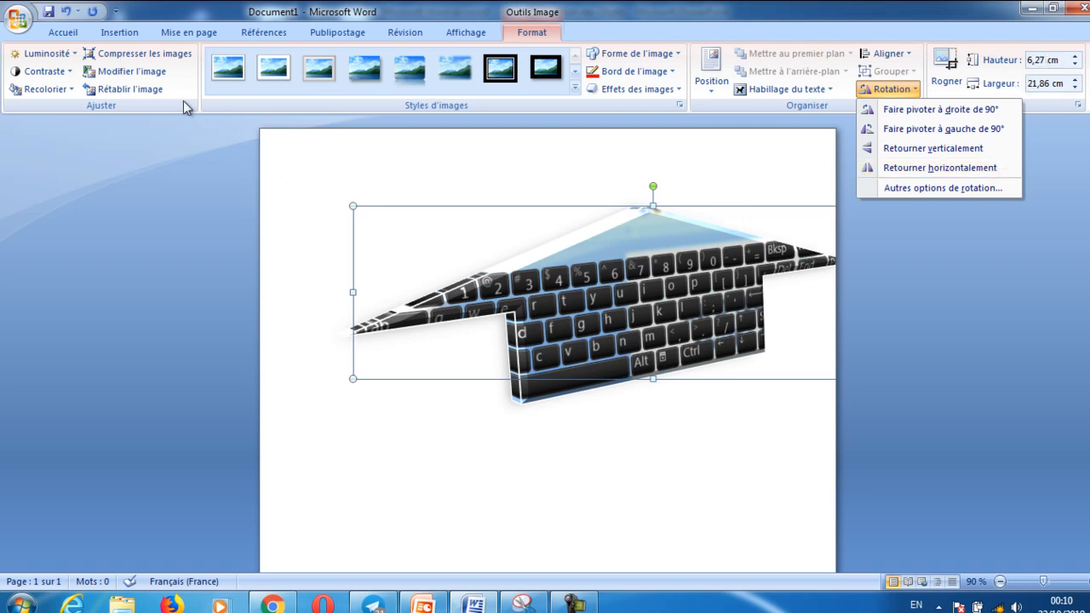
pyautogui.click(122, 32)
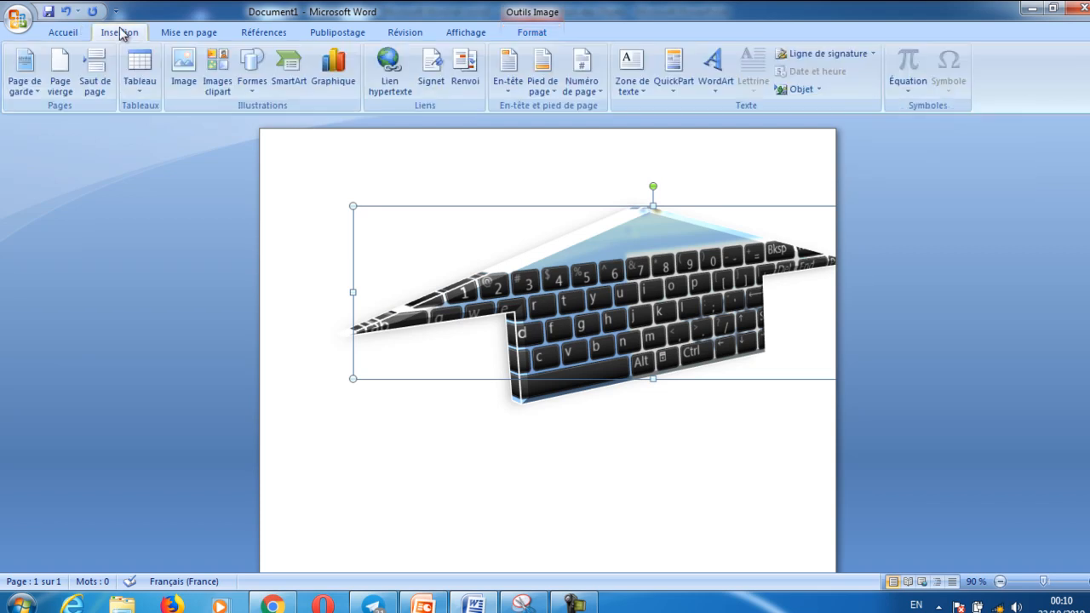
pyautogui.click(66, 15)
pyautogui.click(65, 15)
pyautogui.click(65, 14)
pyautogui.click(65, 14)
pyautogui.click(65, 15)
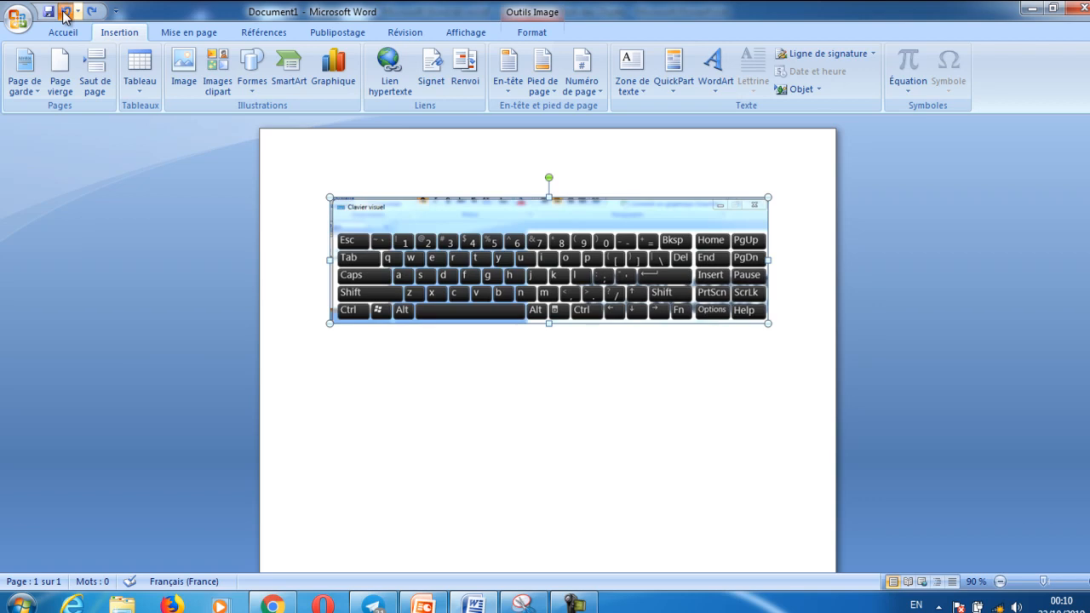
pyautogui.click(66, 14)
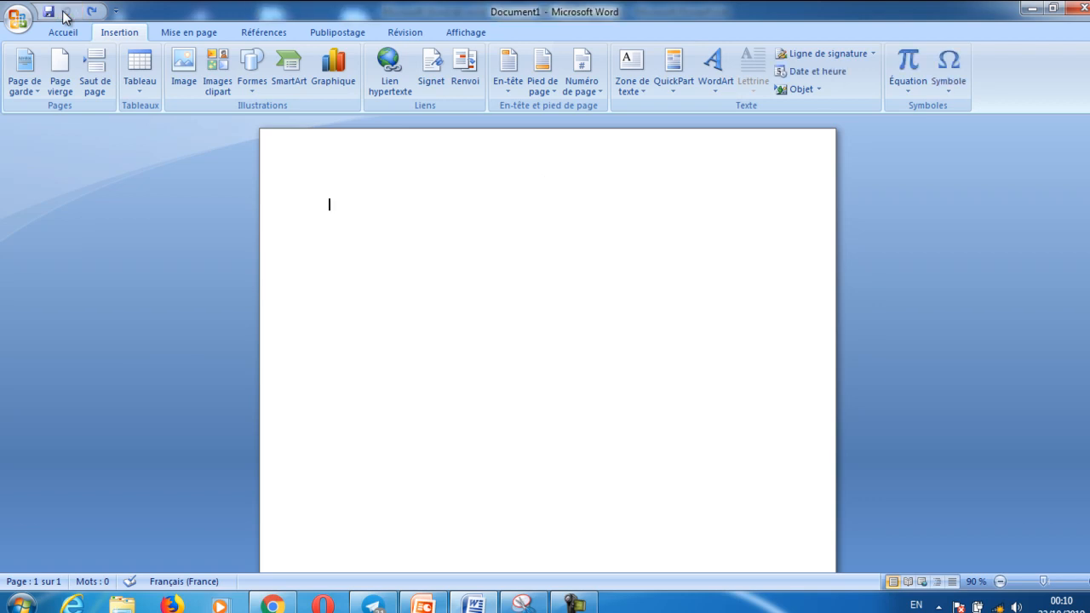
# Look at the clip art search's media type options and the shapes gallery, and close the clip art pane
pyautogui.click(226, 73)
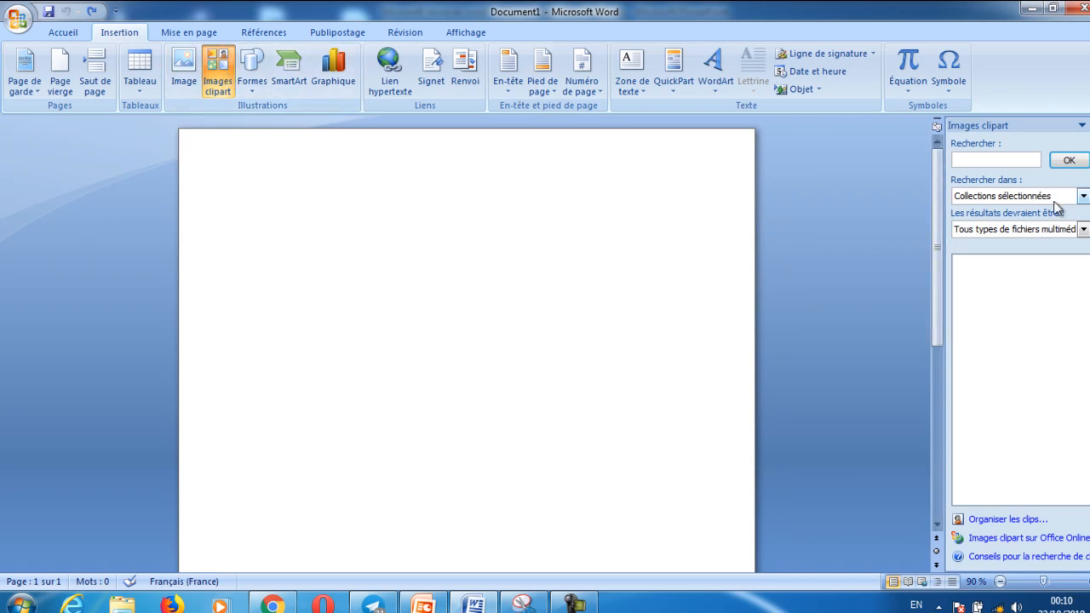
pyautogui.click(1084, 230)
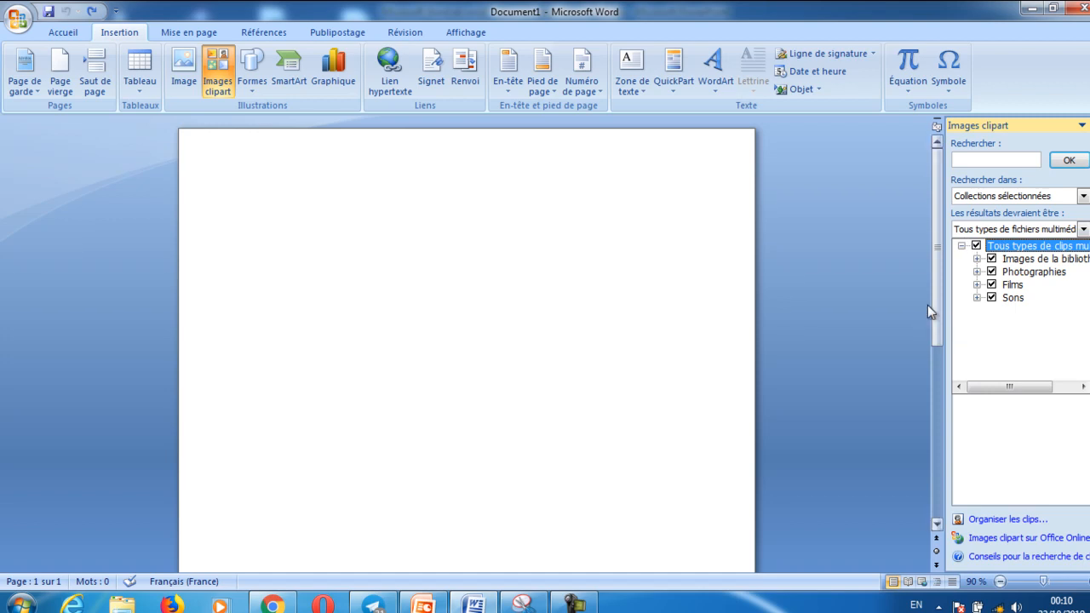
pyautogui.click(255, 90)
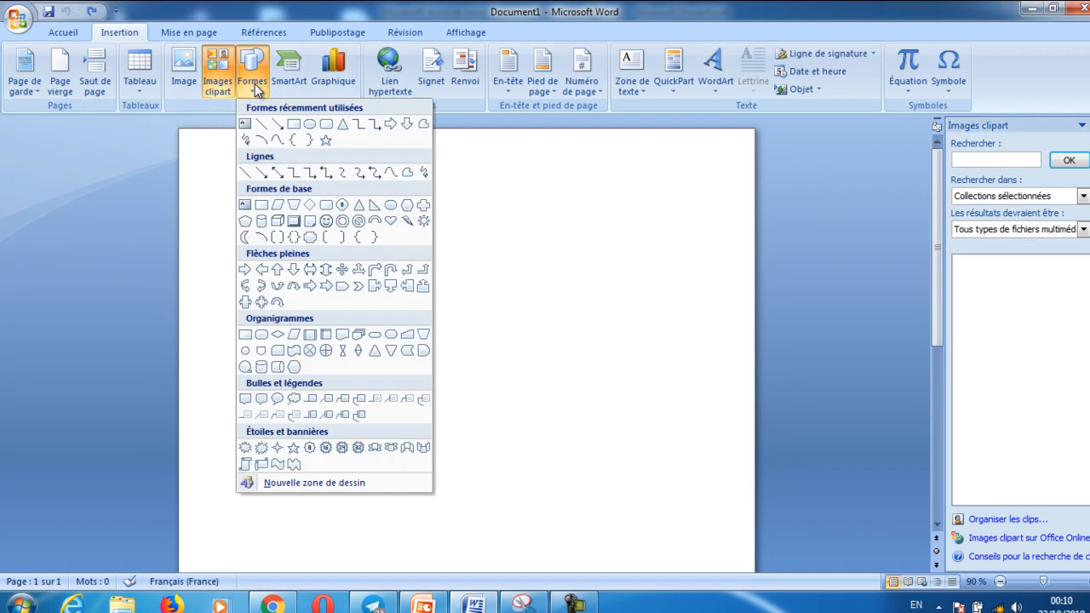
pyautogui.click(1089, 126)
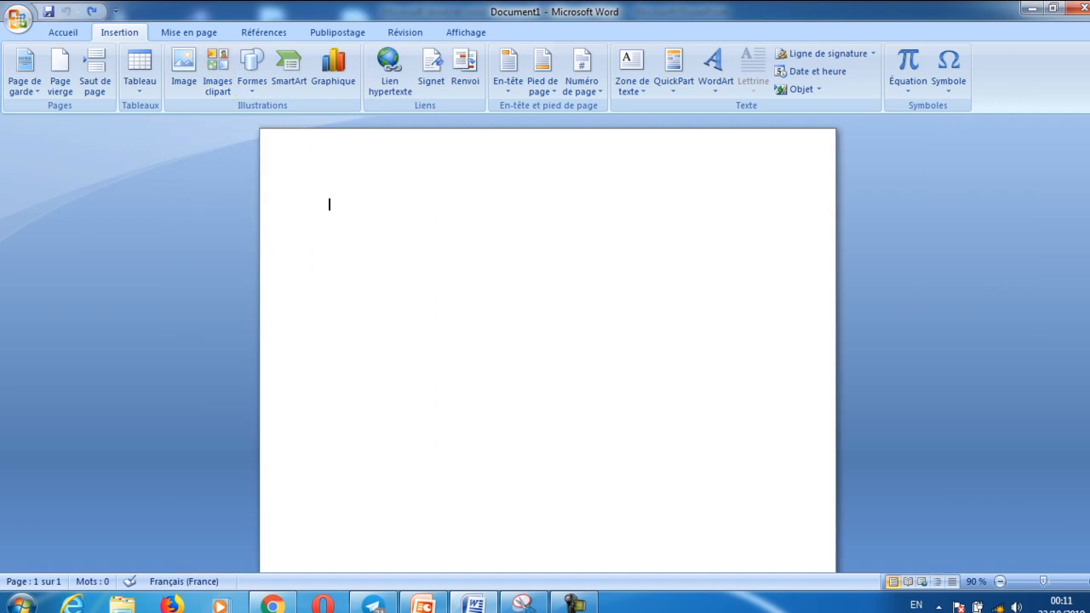
# Draw a rectangle about 8.9 cm wide and 4.7 cm high near the page's upper-left corner and give it the red shape style
pyautogui.click(250, 88)
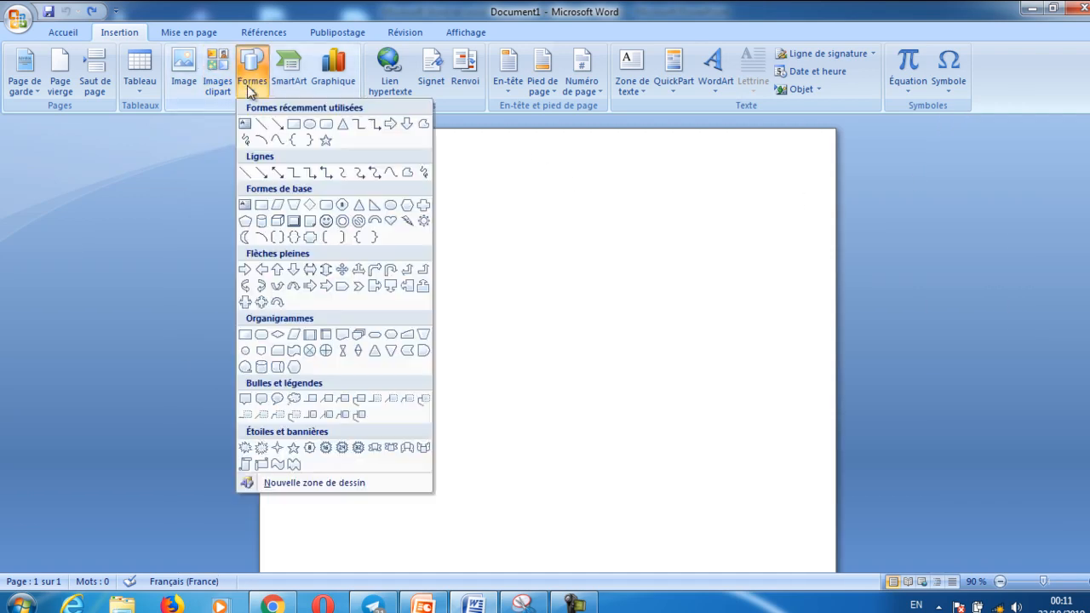
pyautogui.click(294, 126)
pyautogui.moveTo(323, 180)
pyautogui.mouseDown()
pyautogui.moveTo(517, 213)
pyautogui.moveTo(568, 308)
pyautogui.mouseUp()
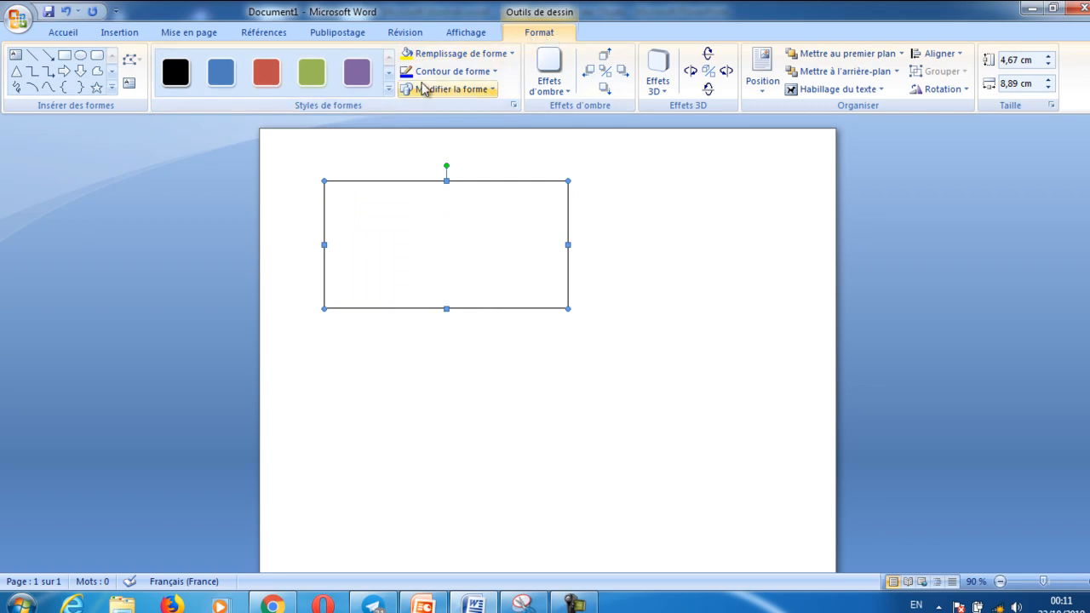
pyautogui.click(368, 79)
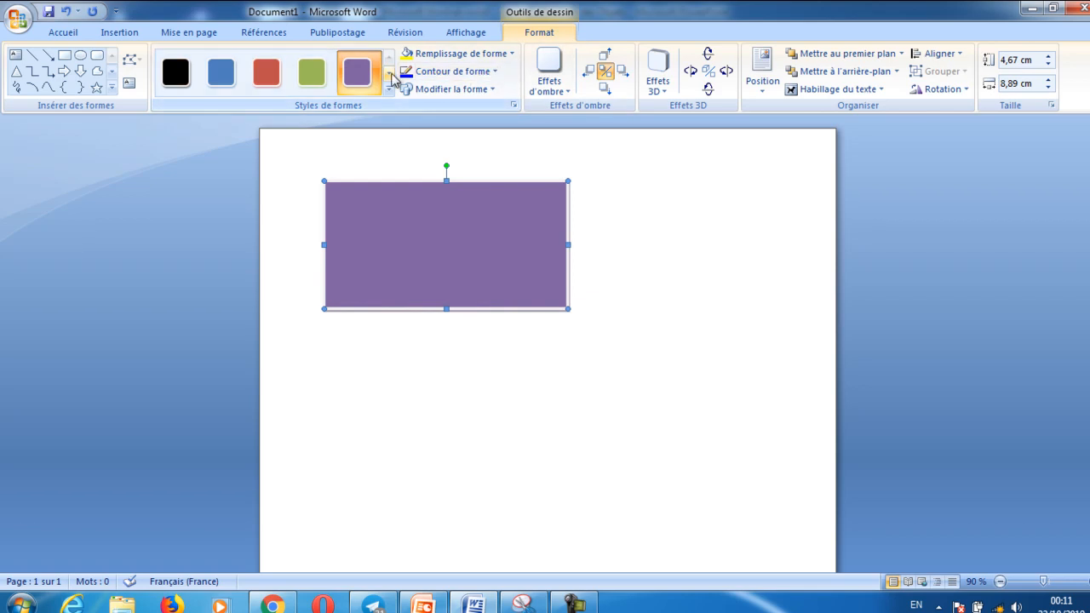
pyautogui.click(265, 91)
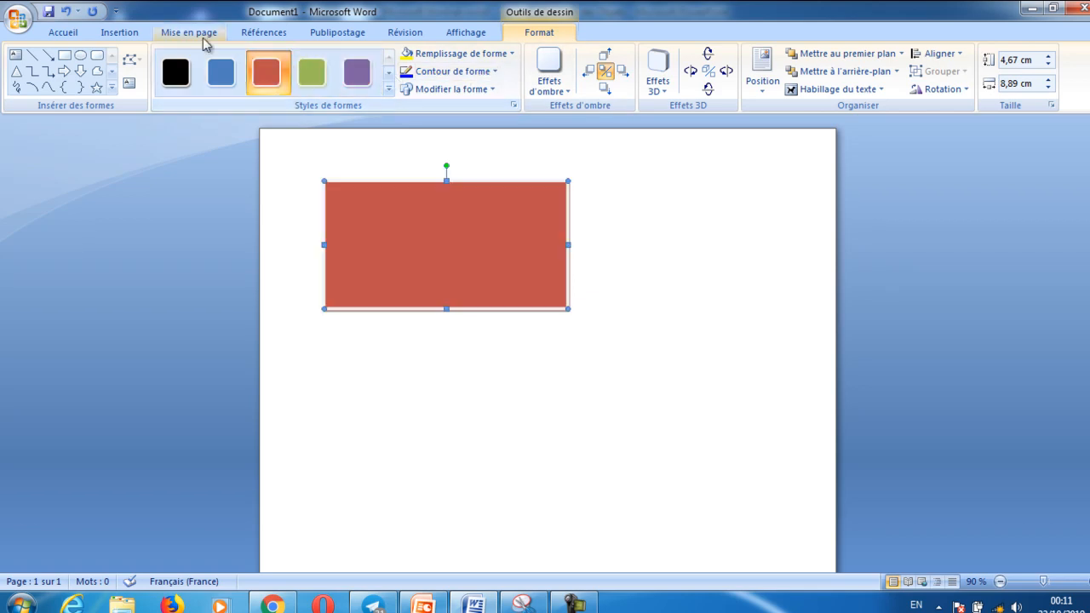
# Undo the rectangle's styling and its insertion to leave the page blank
pyautogui.click(67, 15)
pyautogui.click(66, 15)
pyautogui.click(67, 15)
pyautogui.click(66, 14)
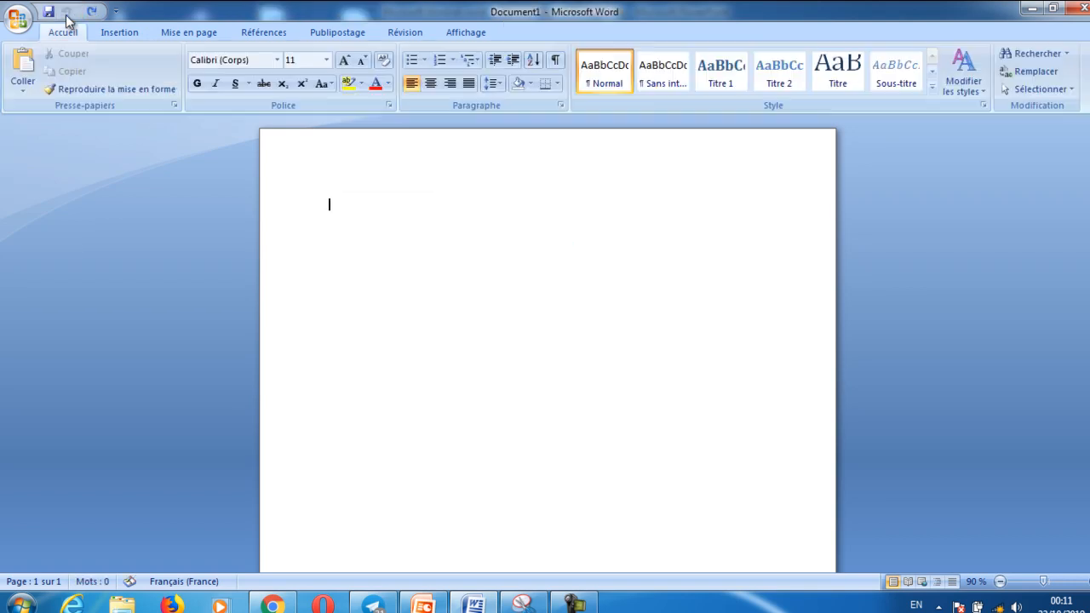
# Bring up the gallery of predefined shapes with the block arrows
pyautogui.click(136, 32)
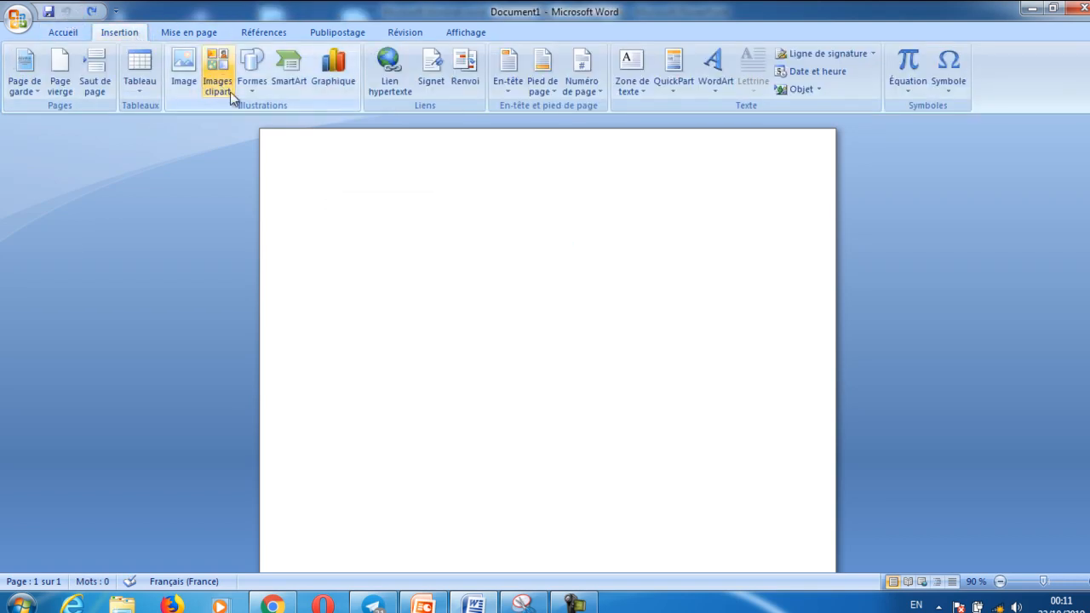
pyautogui.click(267, 92)
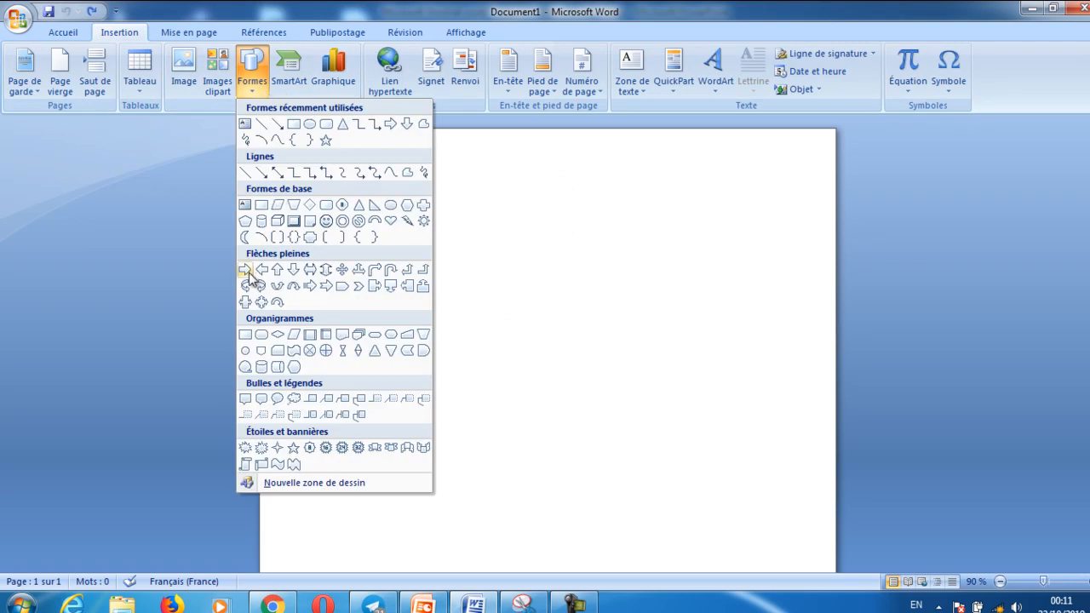
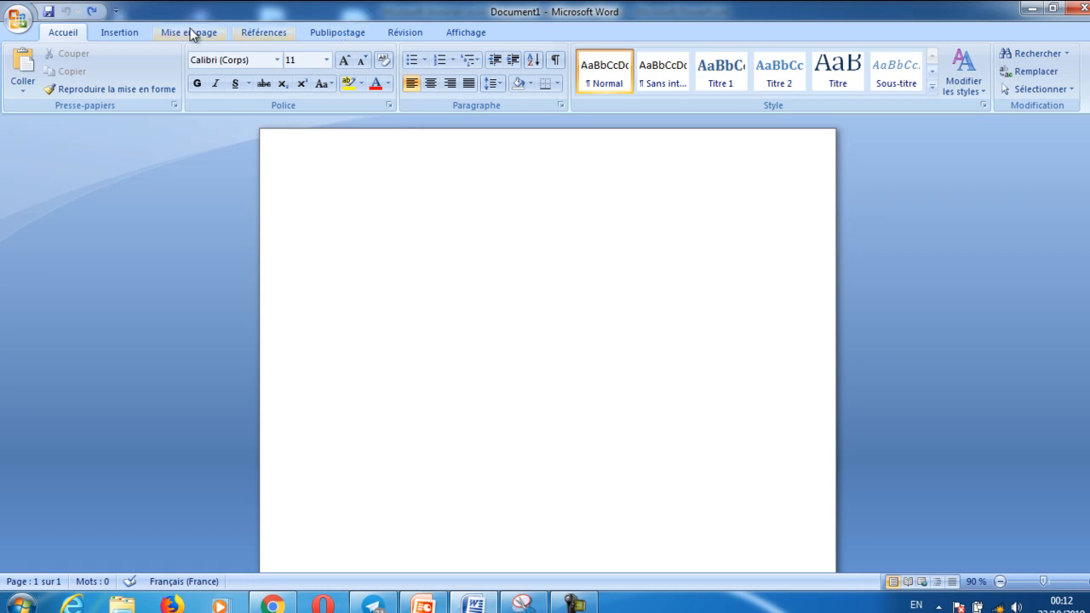
# Insert the predefined Alphabet header and replace its document title placeholder with "Entete"
pyautogui.click(121, 32)
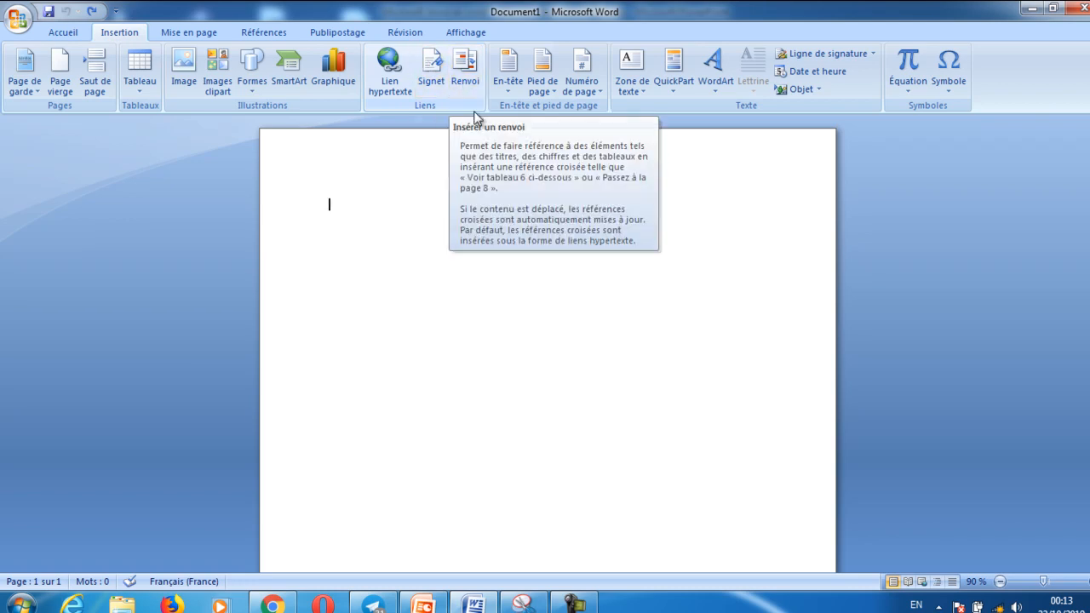
pyautogui.click(514, 90)
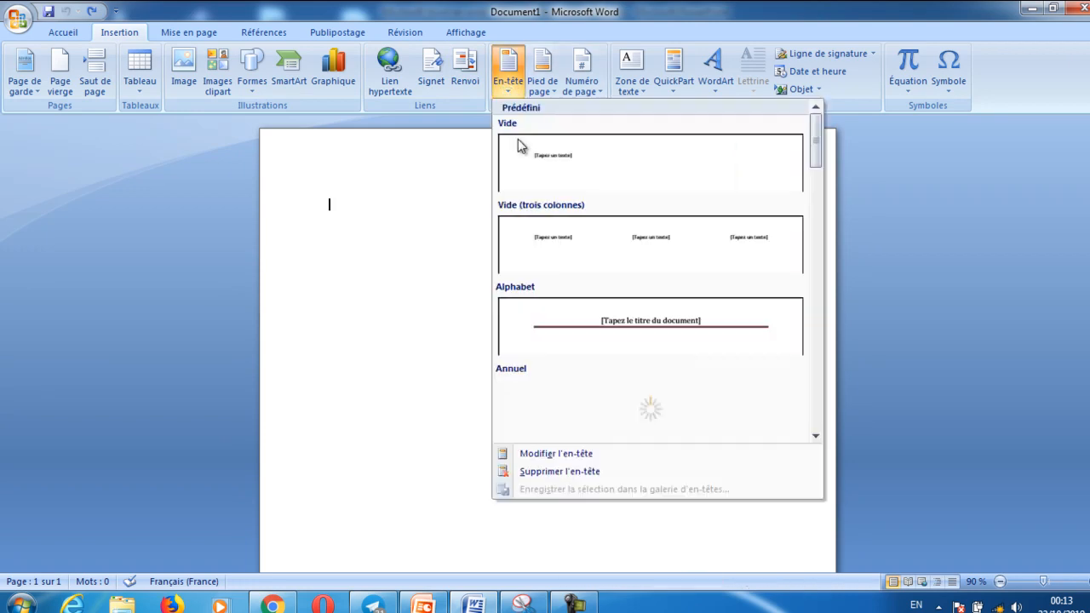
pyautogui.click(640, 326)
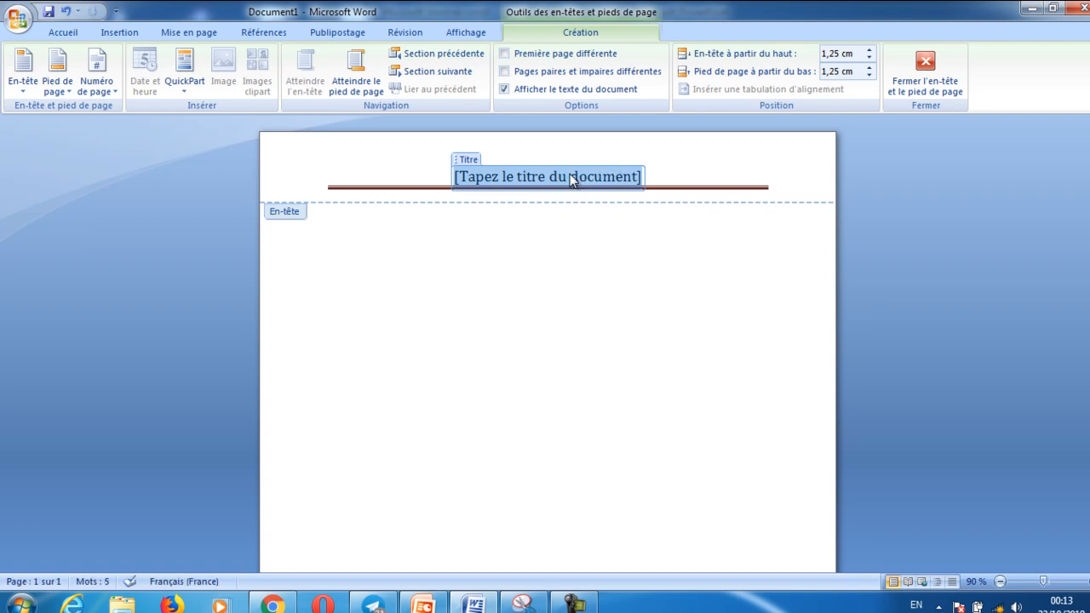
pyautogui.press('Delete')
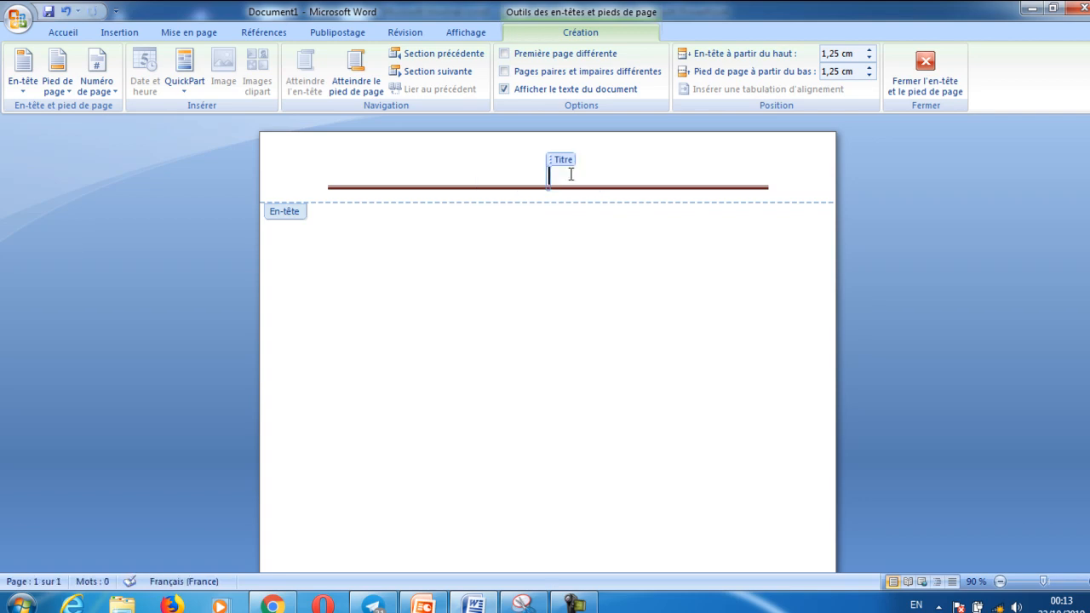
pyautogui.write('entete')
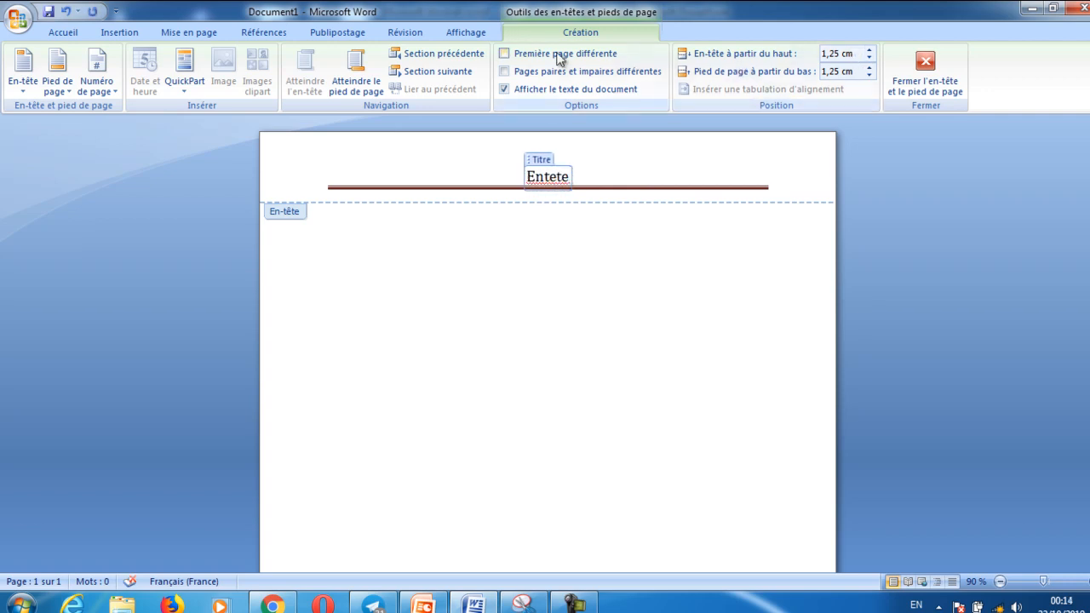
# Undo the header's title text and its insertion, and close header and footer editing
pyautogui.click(65, 11)
pyautogui.click(65, 12)
pyautogui.click(66, 11)
pyautogui.click(66, 11)
pyautogui.click(66, 11)
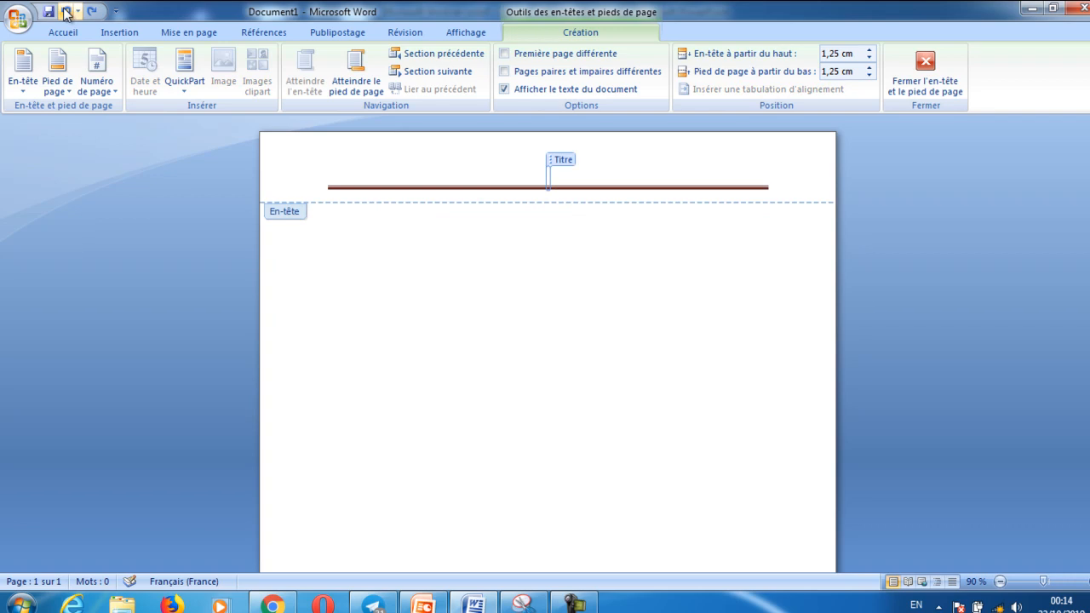
pyautogui.click(65, 11)
pyautogui.click(66, 11)
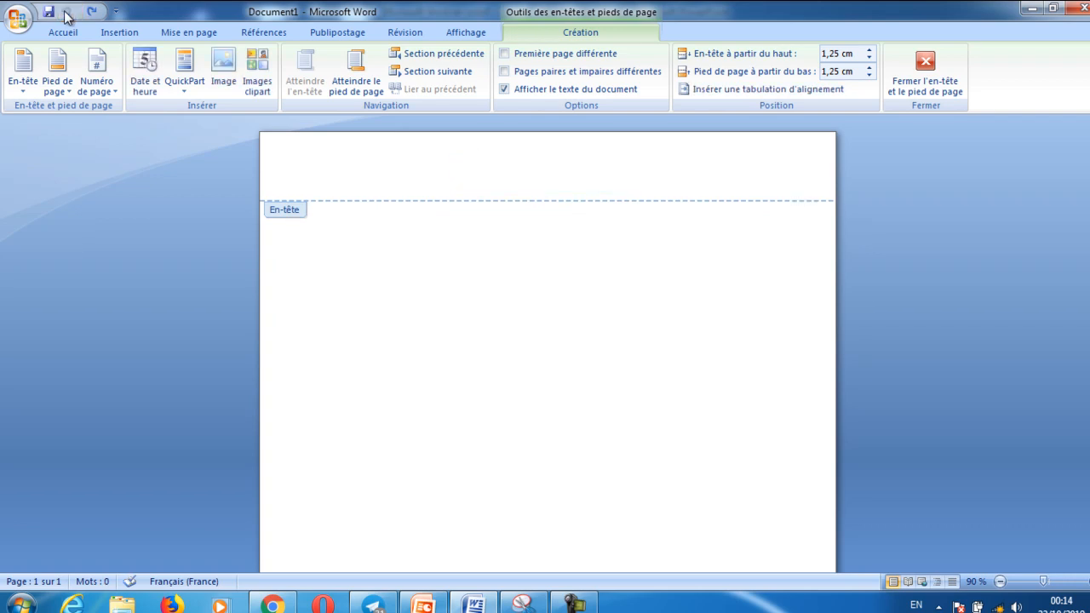
pyautogui.click(925, 62)
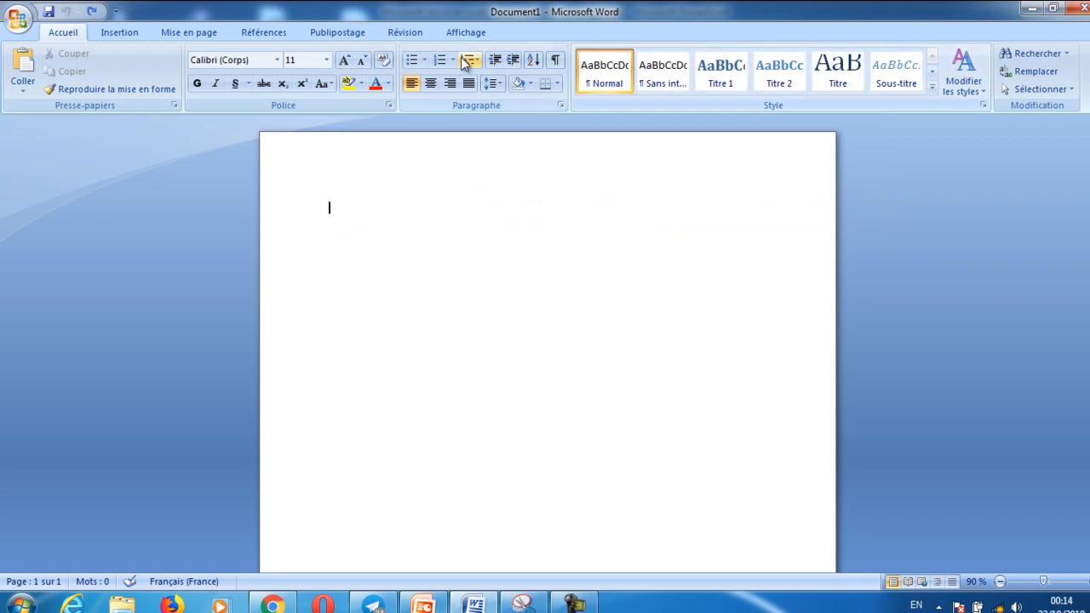
# Insert the predefined Alphabet footer and enter "pied" in front of its placeholder text
pyautogui.click(119, 34)
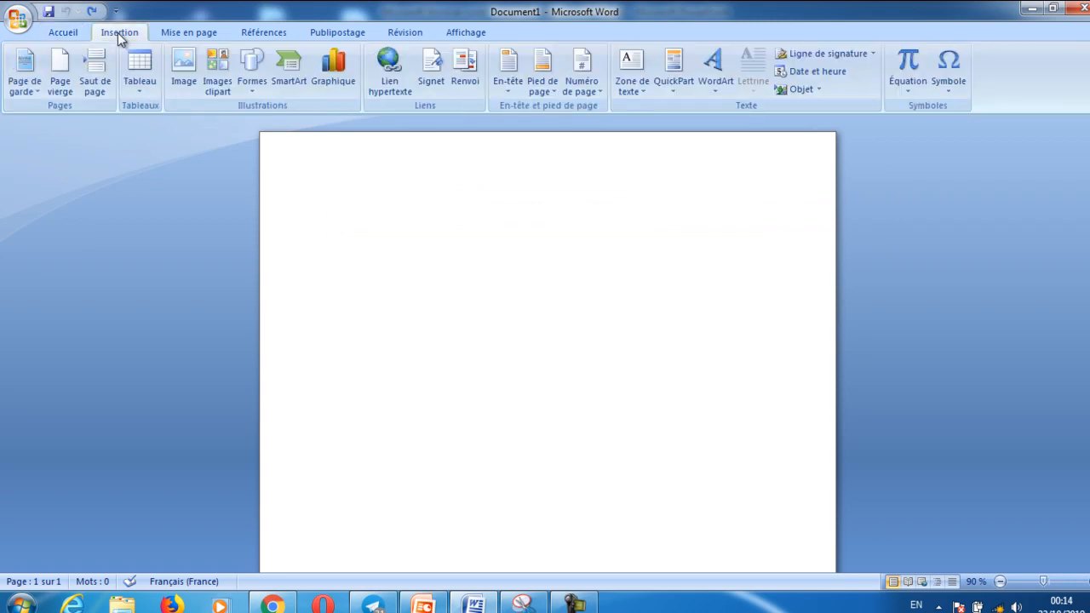
pyautogui.click(556, 94)
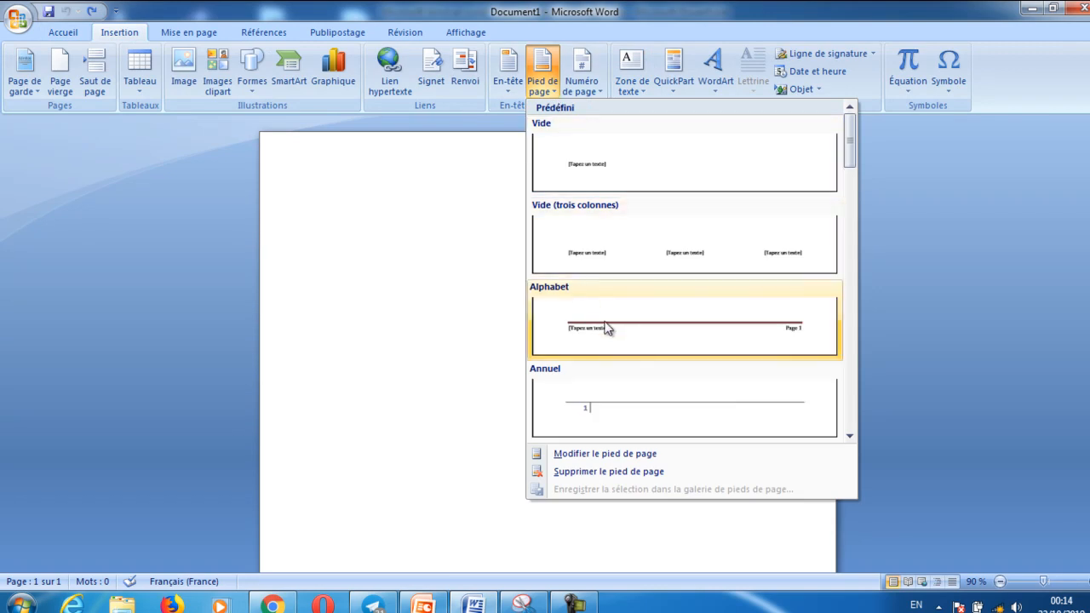
pyautogui.click(607, 335)
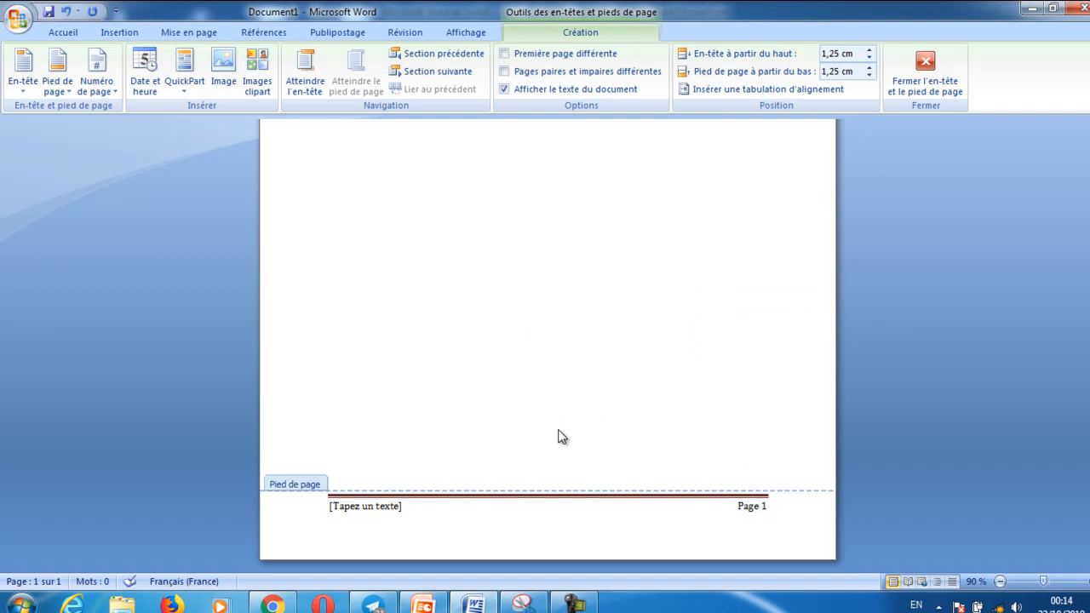
pyautogui.write('pl')
pyautogui.write('ed')
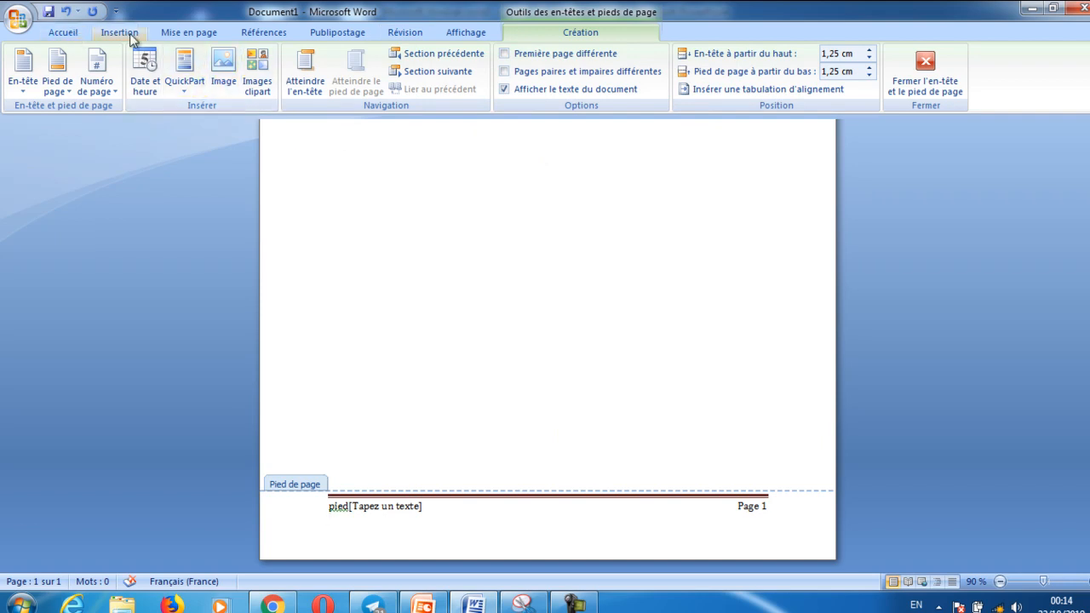
# Undo the footer's text and its insertion, and return to the document body
pyautogui.click(70, 11)
pyautogui.click(70, 11)
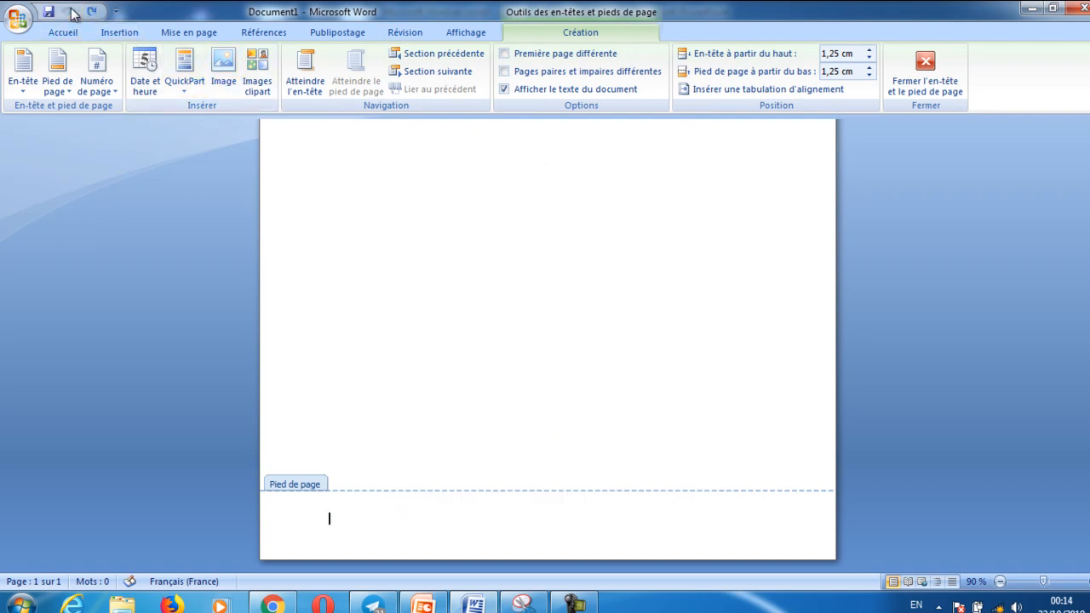
pyautogui.click(920, 70)
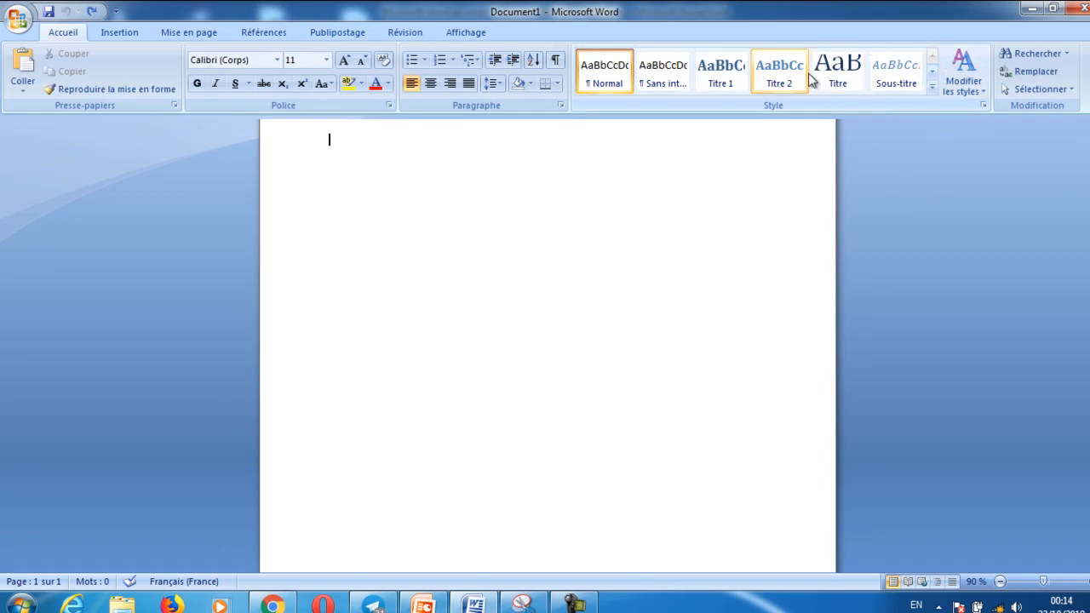
# Insert the predefined simple text box and replace its placeholder with "Ceci est du texte"
pyautogui.click(118, 33)
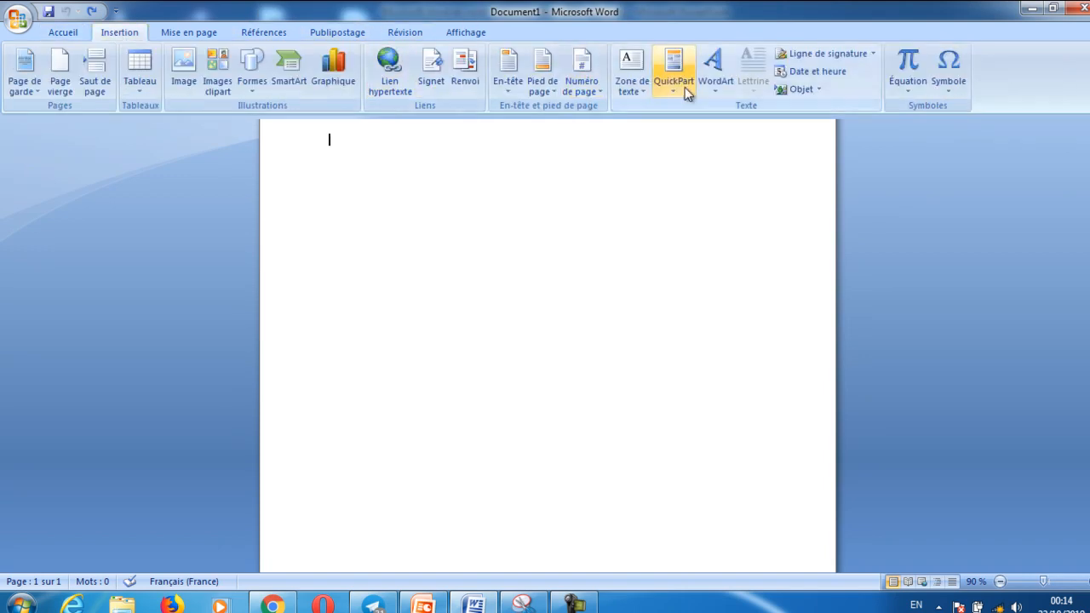
pyautogui.click(645, 88)
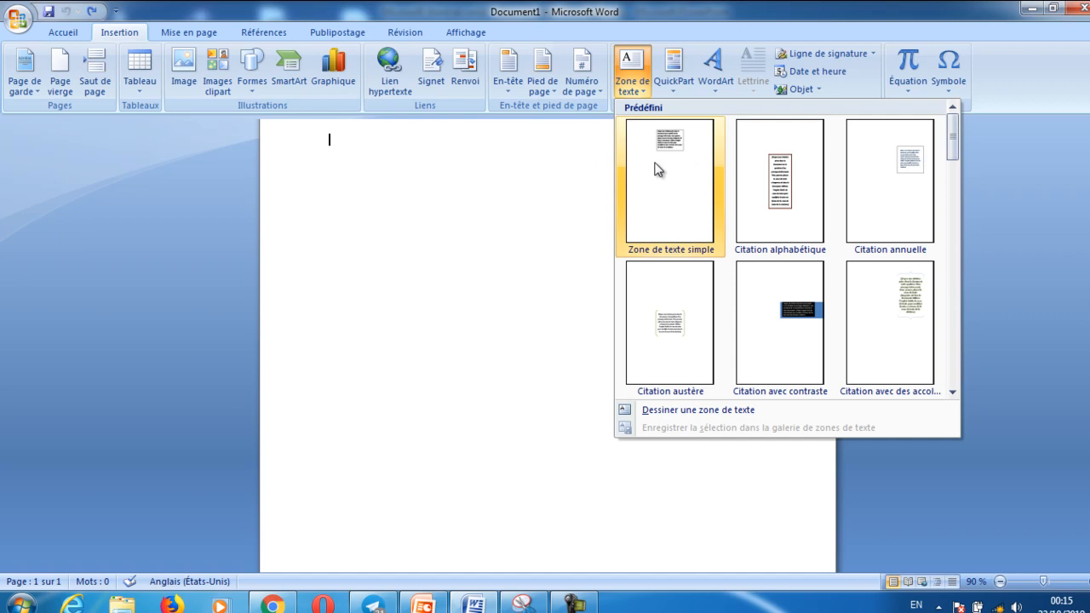
pyautogui.click(666, 151)
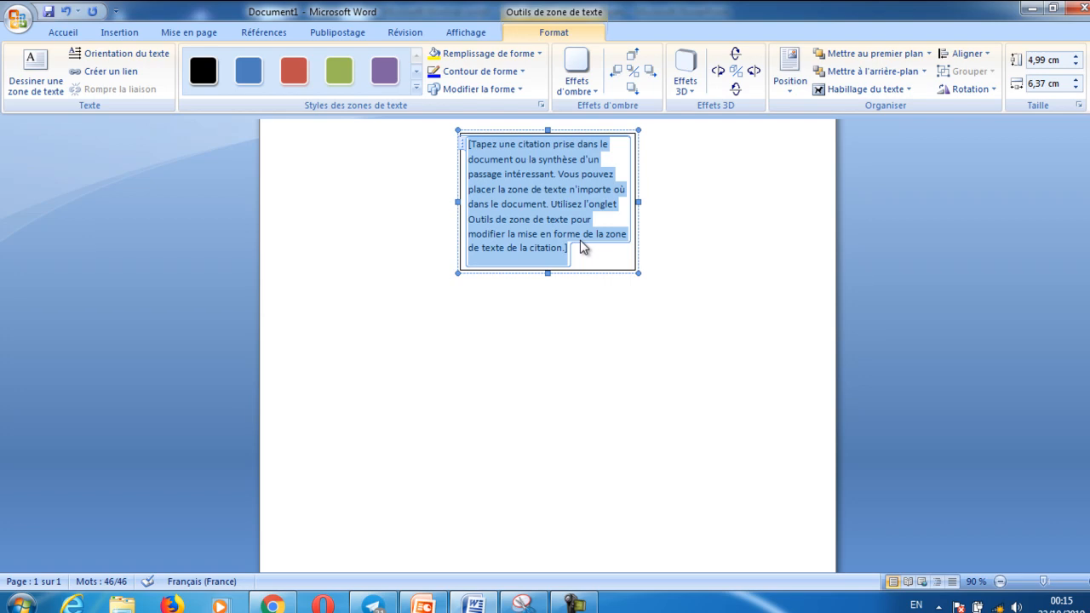
pyautogui.press('Delete')
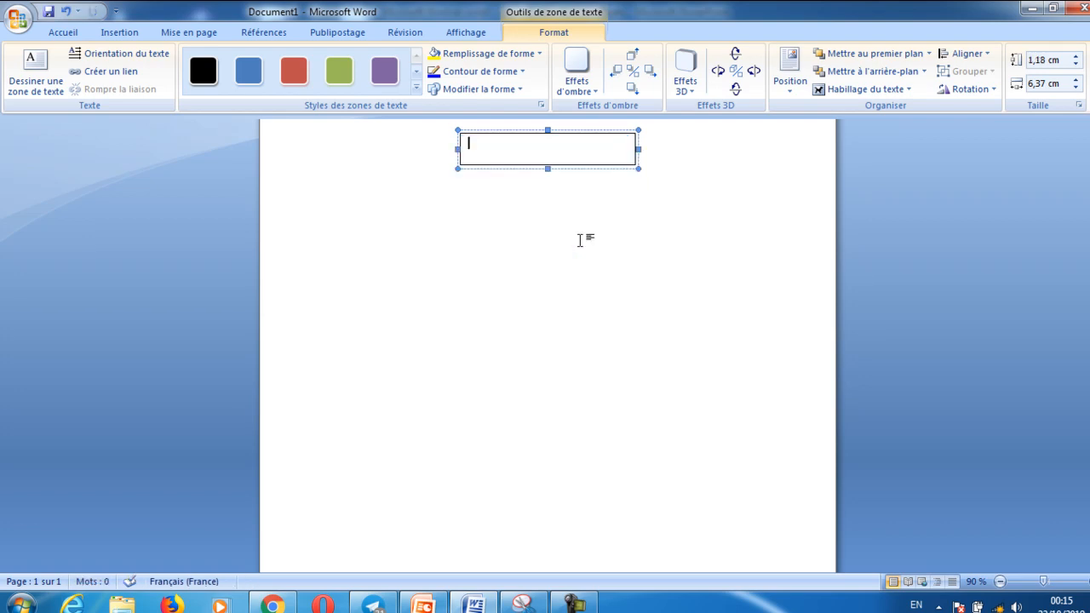
pyautogui.write('cece')
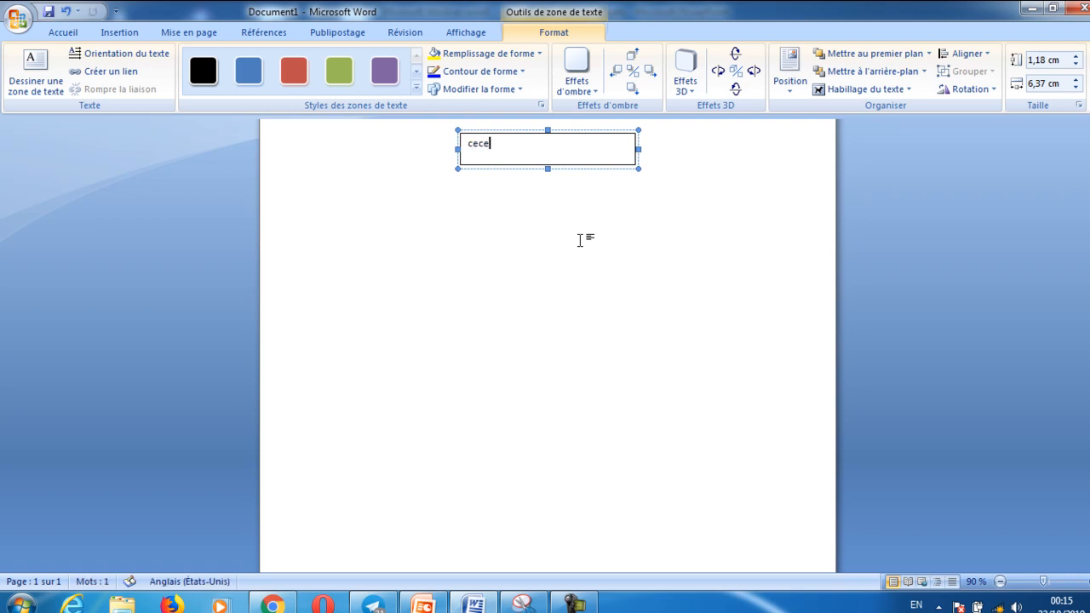
pyautogui.write('i estdu texte')
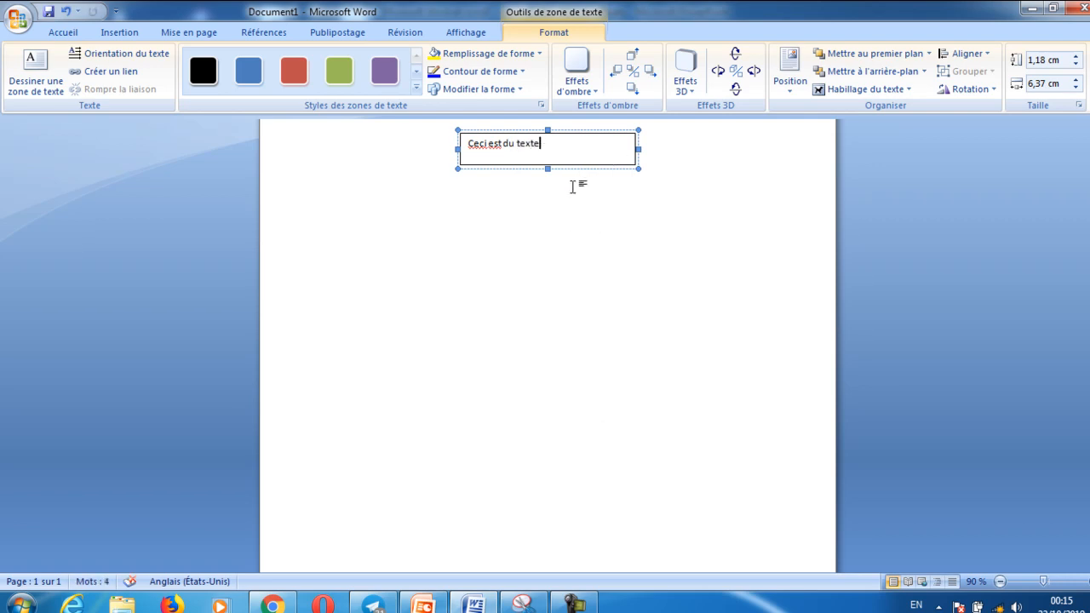
# Delete the text box from the page and bring up the QuickPart options
pyautogui.click(592, 133)
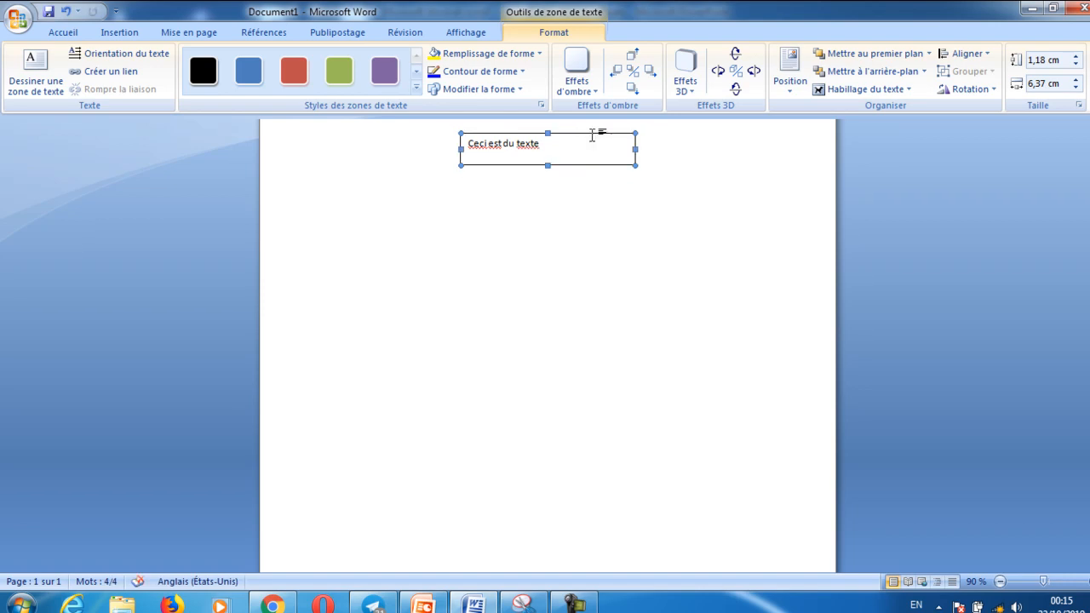
pyautogui.press('Delete')
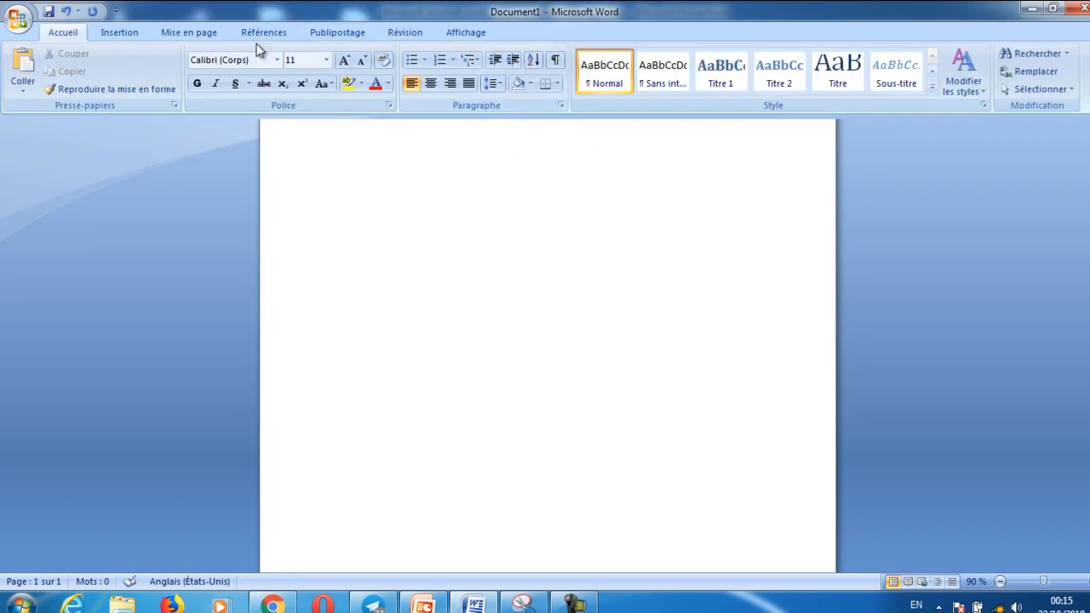
pyautogui.click(126, 32)
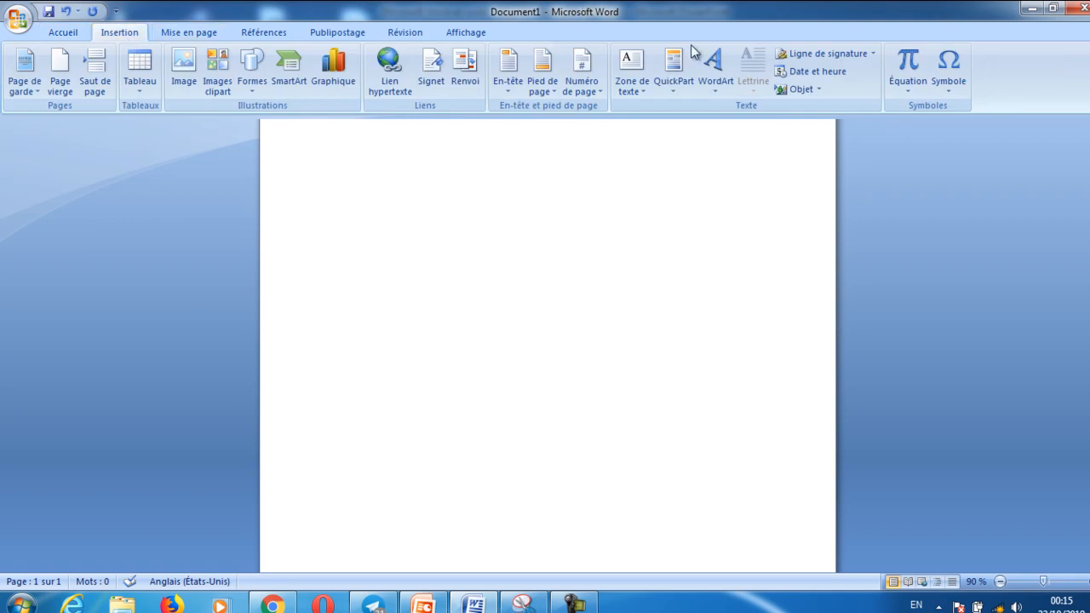
pyautogui.click(673, 90)
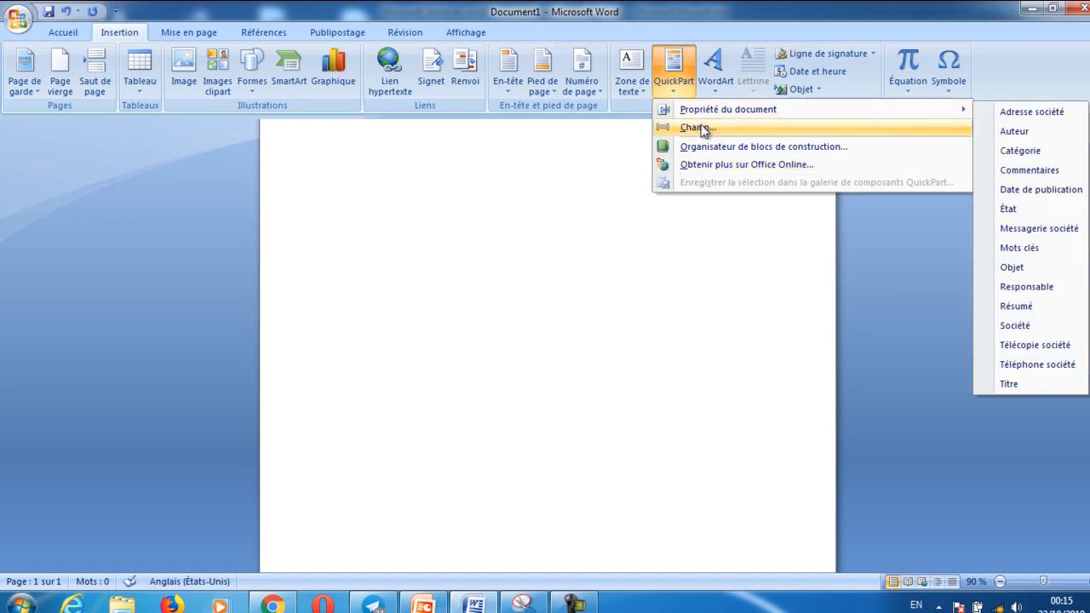
# Insert WordArt reading "wordart" in the black, upward-slanting second style of the gallery's first row
pyautogui.click(717, 91)
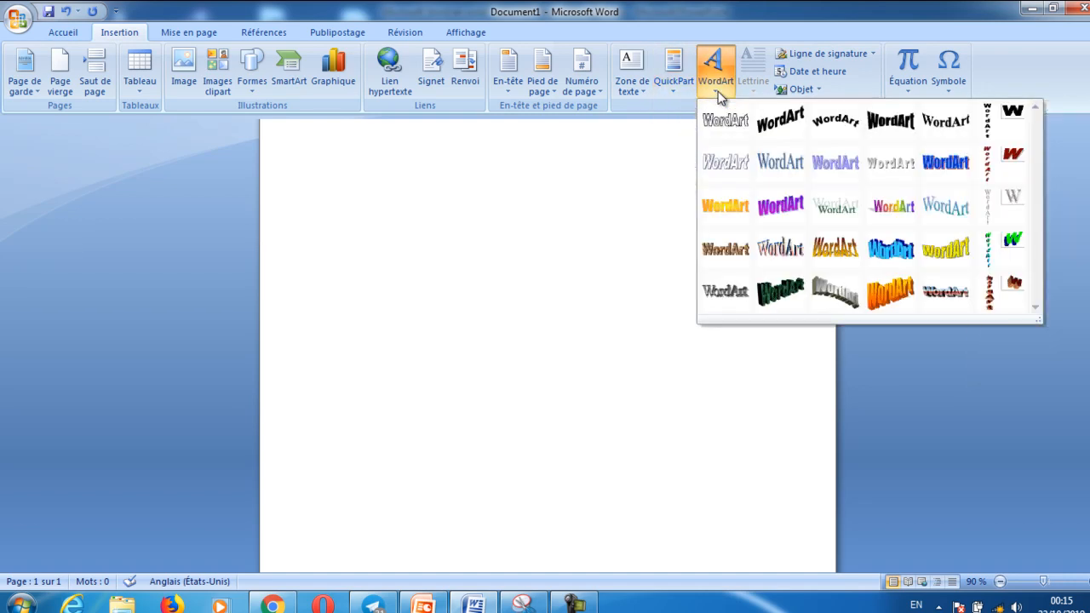
pyautogui.click(780, 123)
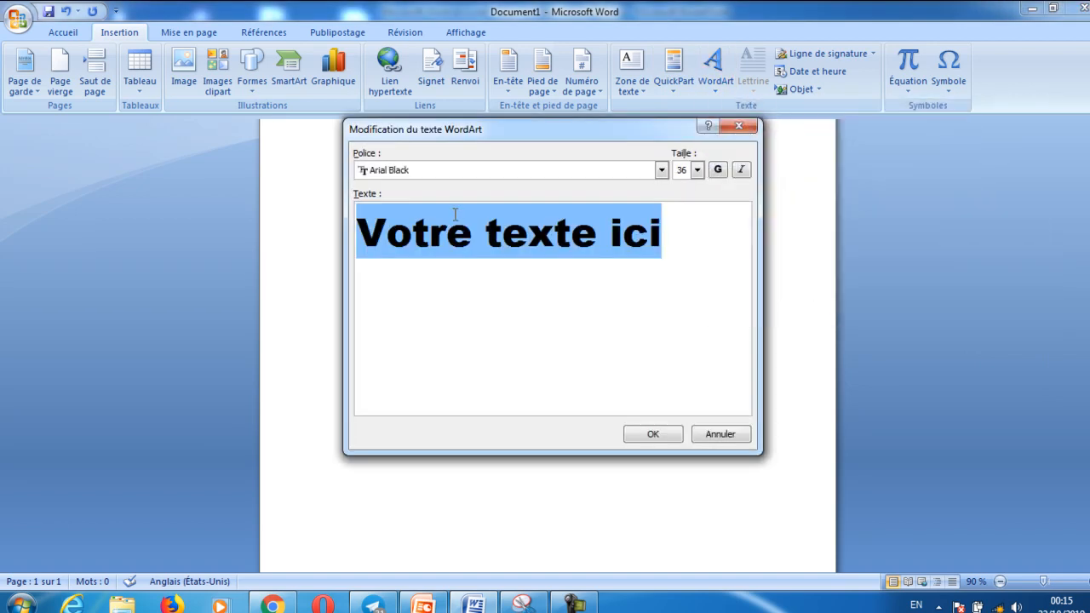
pyautogui.write('/')
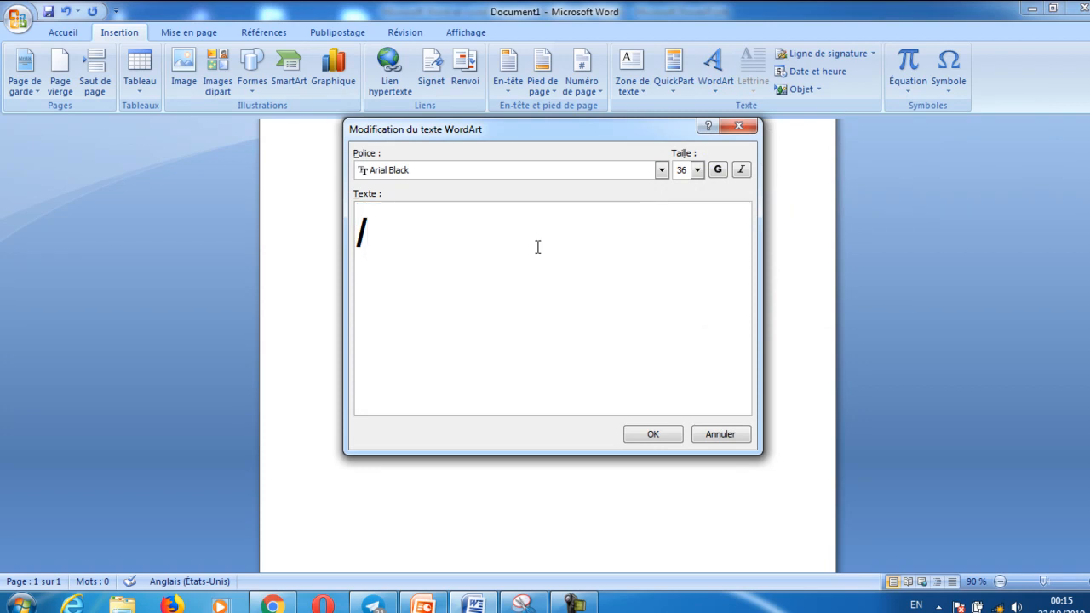
pyautogui.press('BackSpace')
pyautogui.write('w')
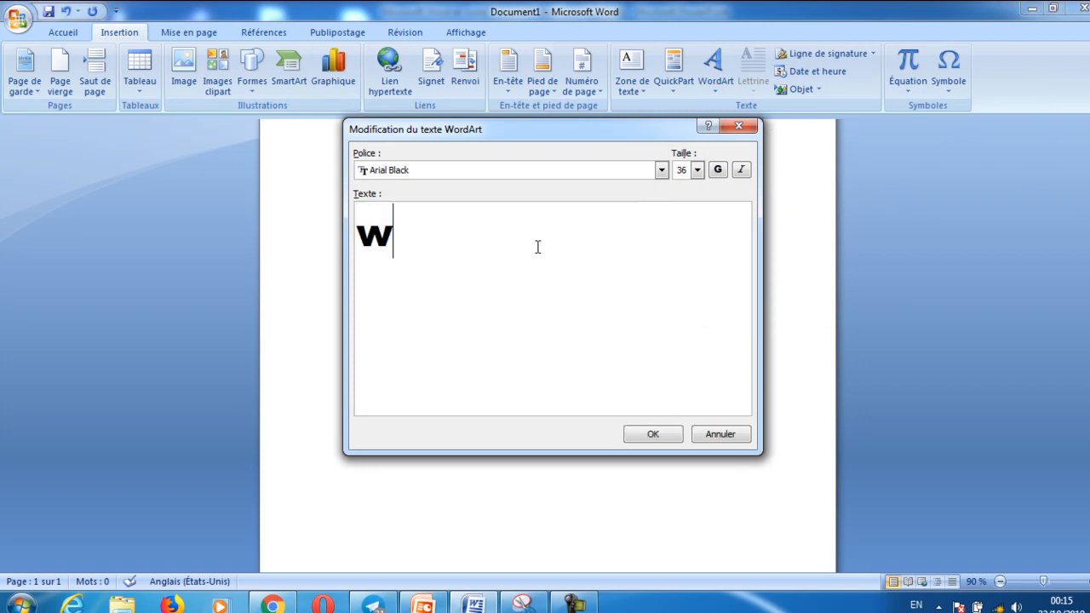
pyautogui.write('ordart')
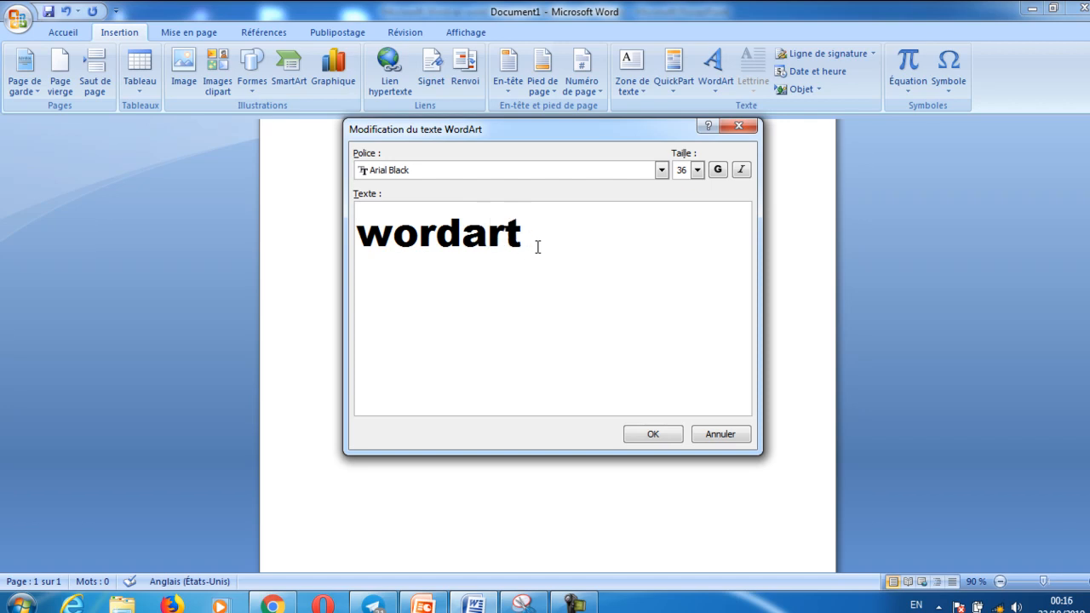
pyautogui.click(653, 435)
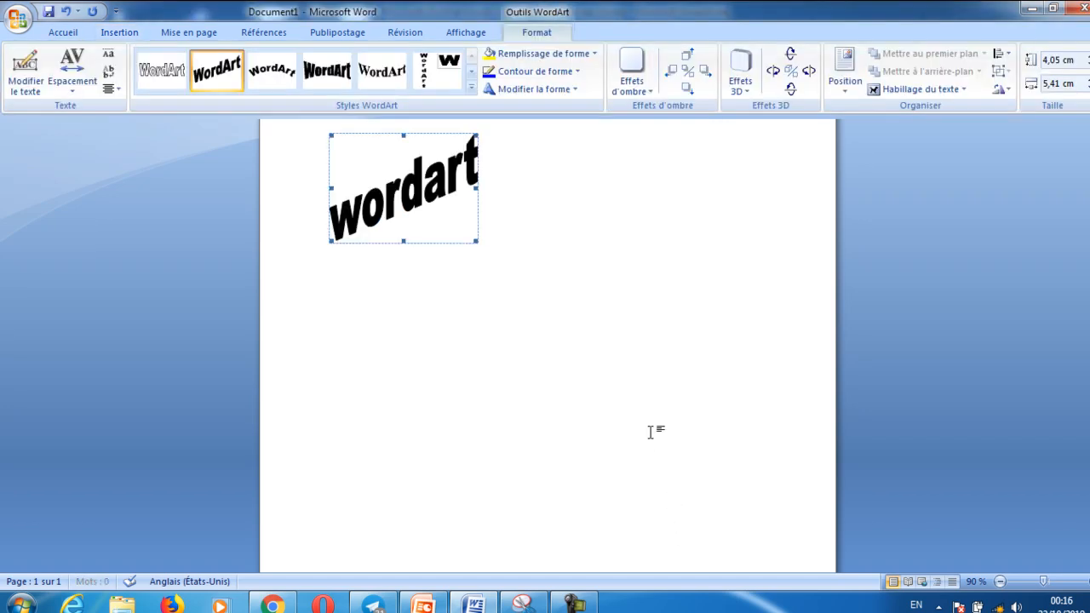
# Look through the WordArt styles and apply the first one, with outlined letters, to the WordArt
pyautogui.click(472, 86)
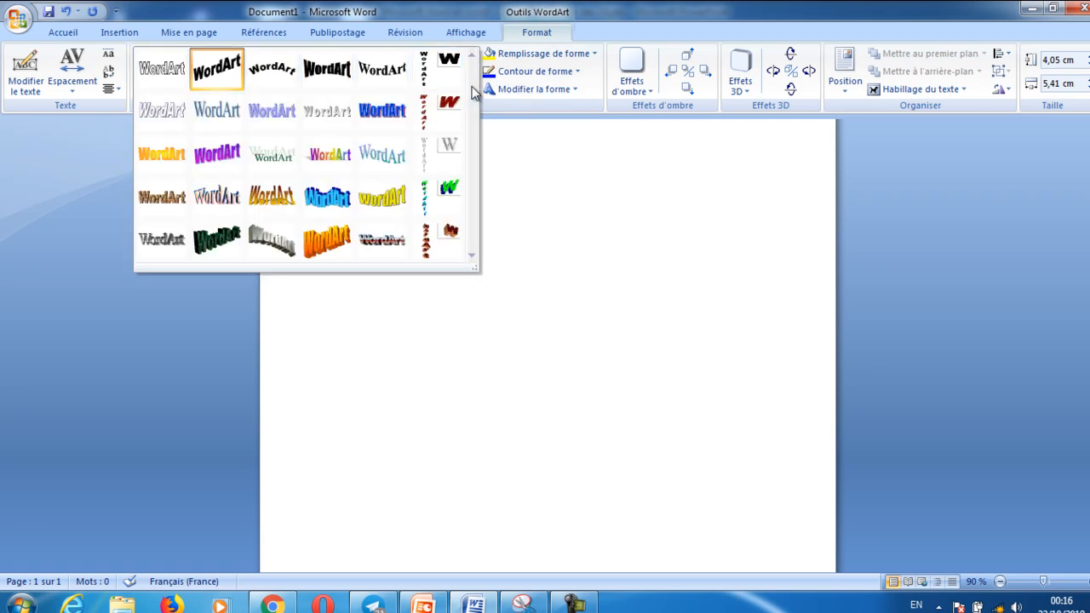
pyautogui.press('Escape')
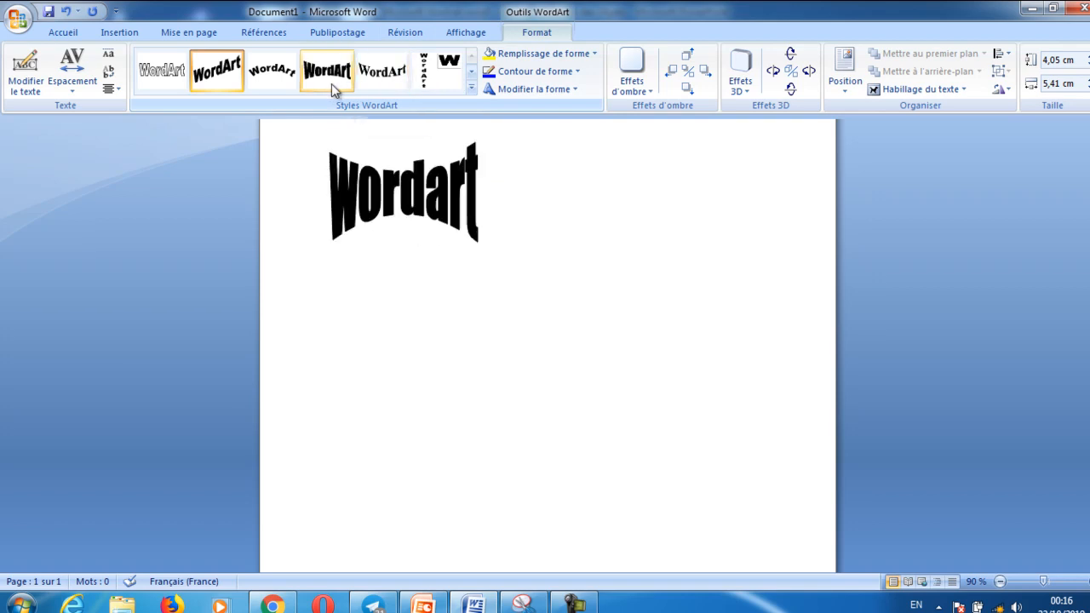
pyautogui.click(173, 77)
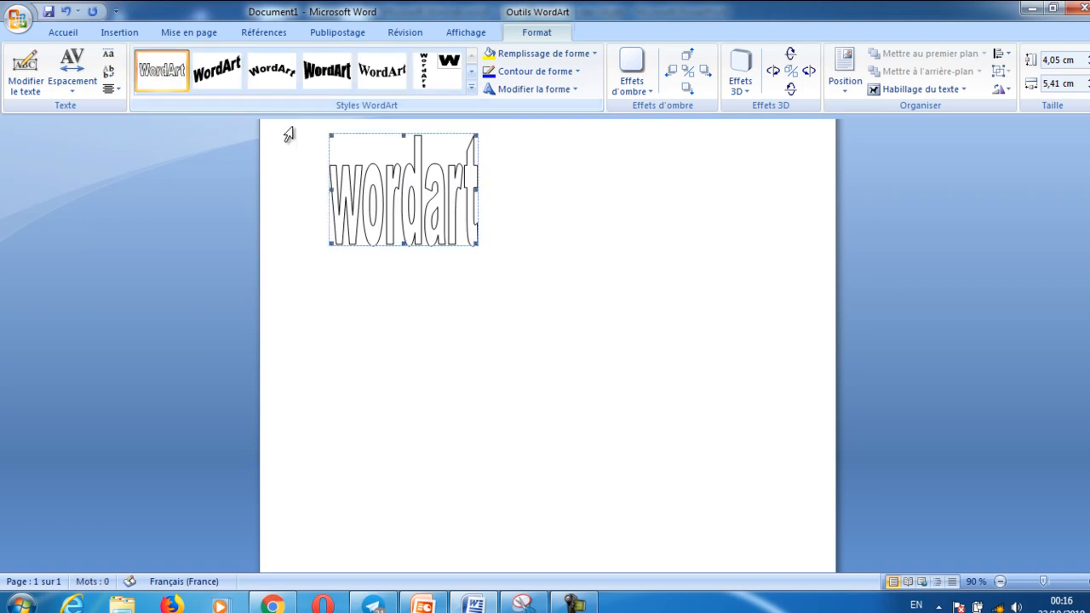
# Undo the WordArt's style change and its insertion
pyautogui.click(66, 12)
pyautogui.click(65, 12)
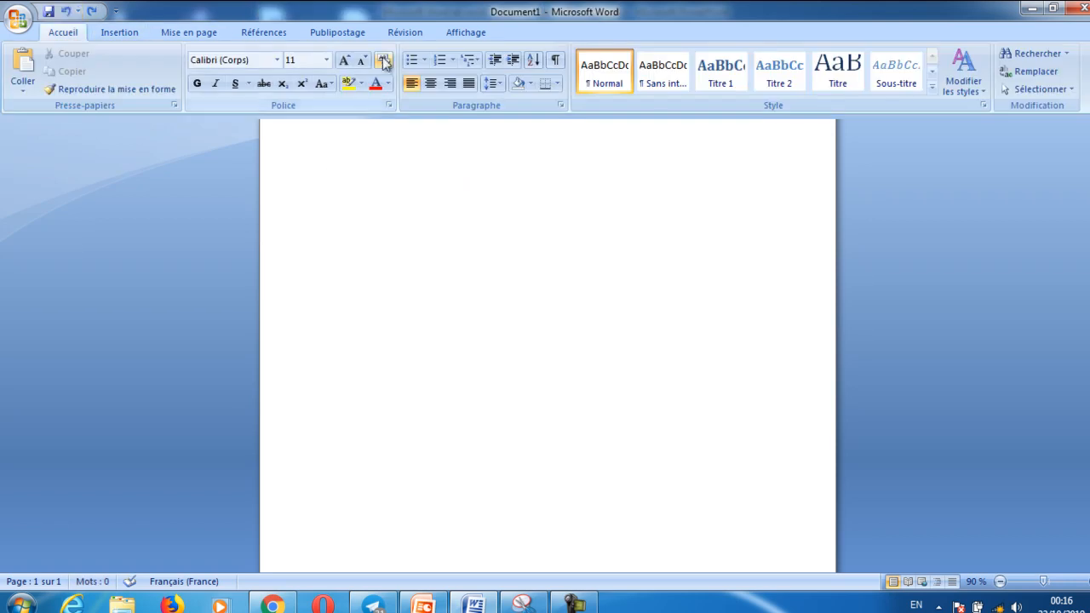
# Insert the current date in the English (United States) format 10/22/2019
pyautogui.click(119, 32)
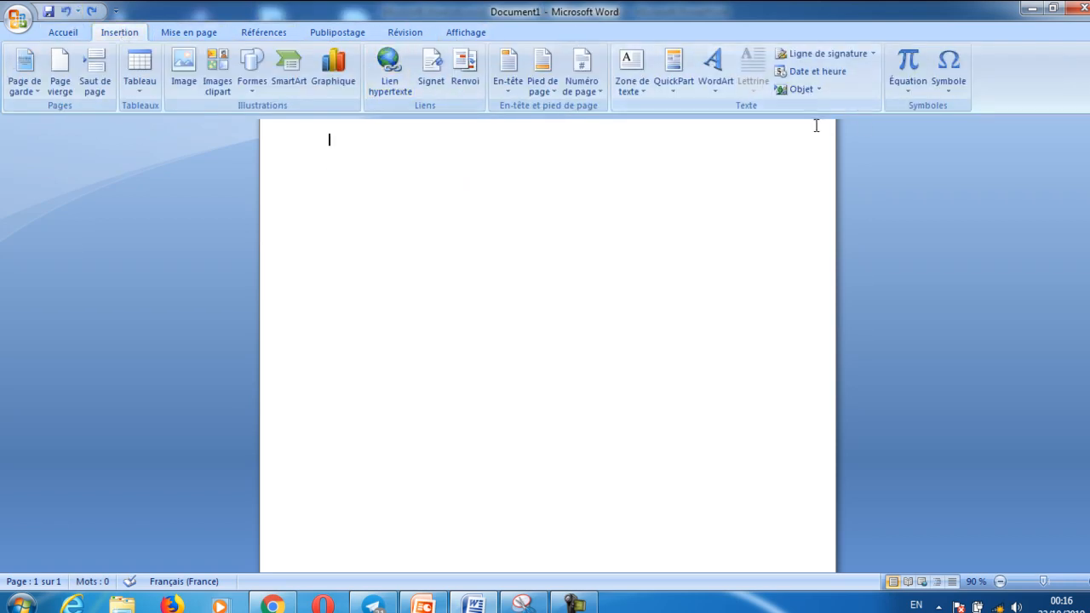
pyautogui.click(834, 74)
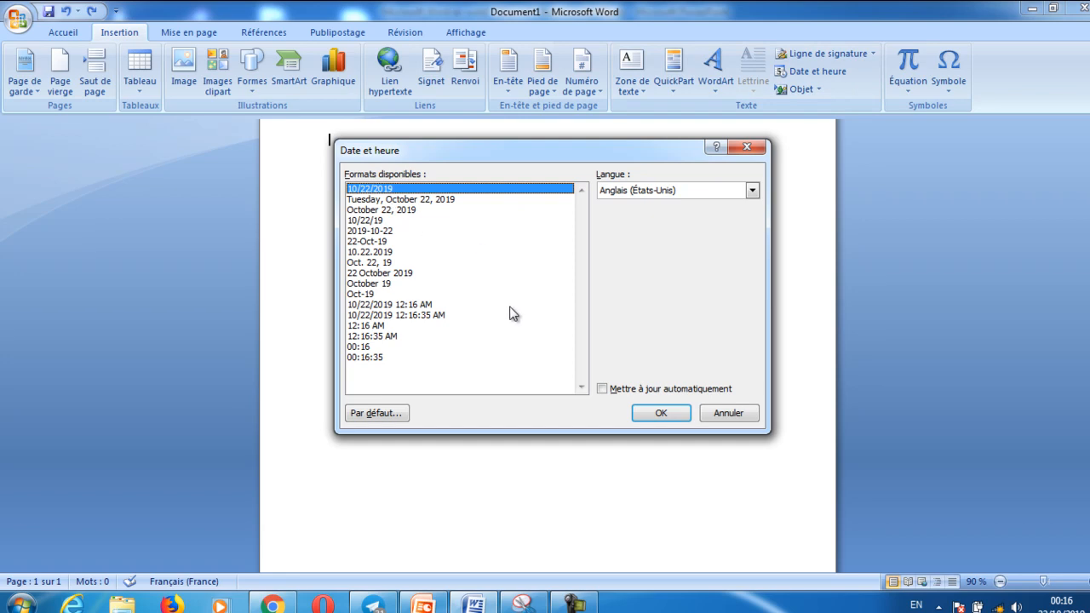
pyautogui.click(655, 413)
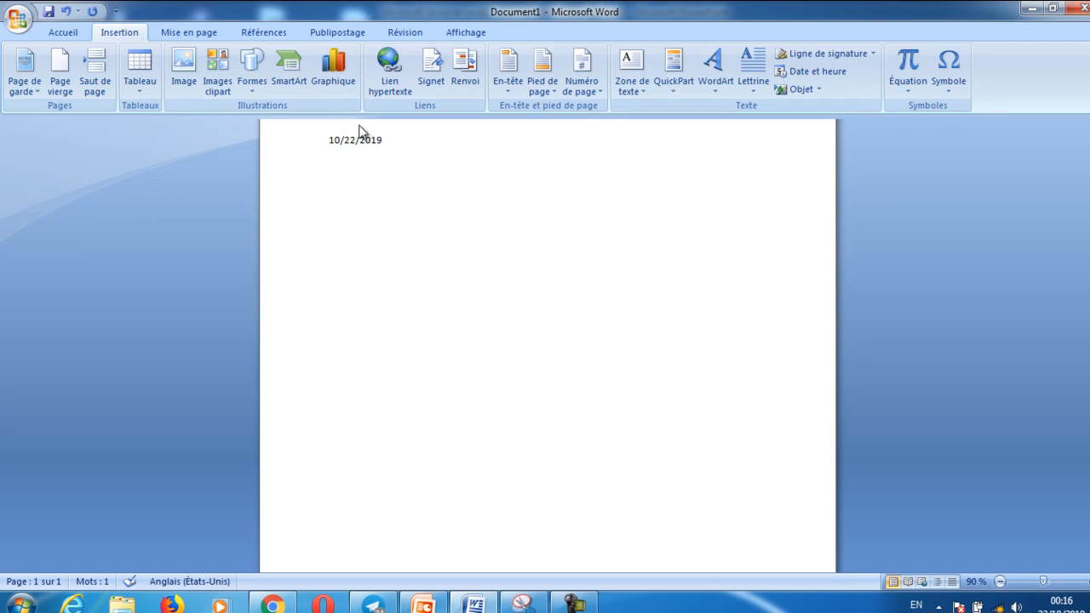
pyautogui.click(68, 33)
pyautogui.click(119, 33)
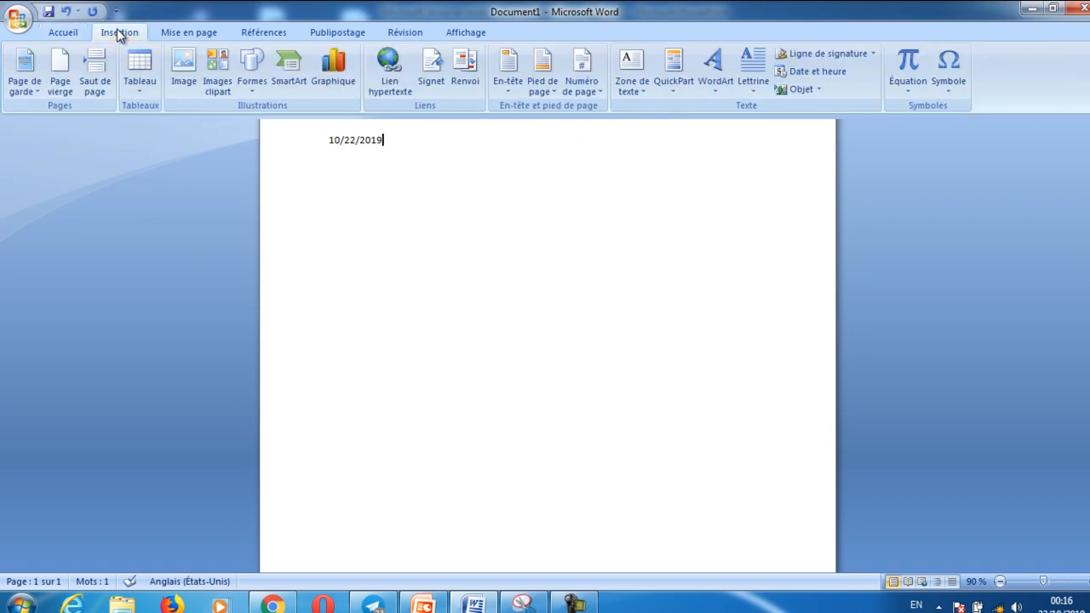